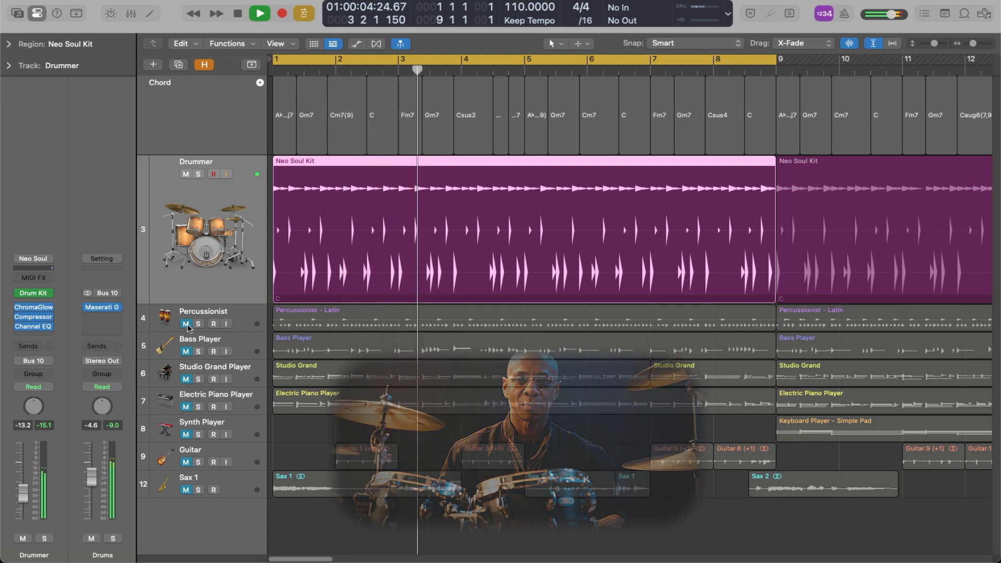
Step: Bring in the Percussionist, Bass Player and Studio Grand Player during playback by unmuting and selecting each track in turn
left_click(172, 322)
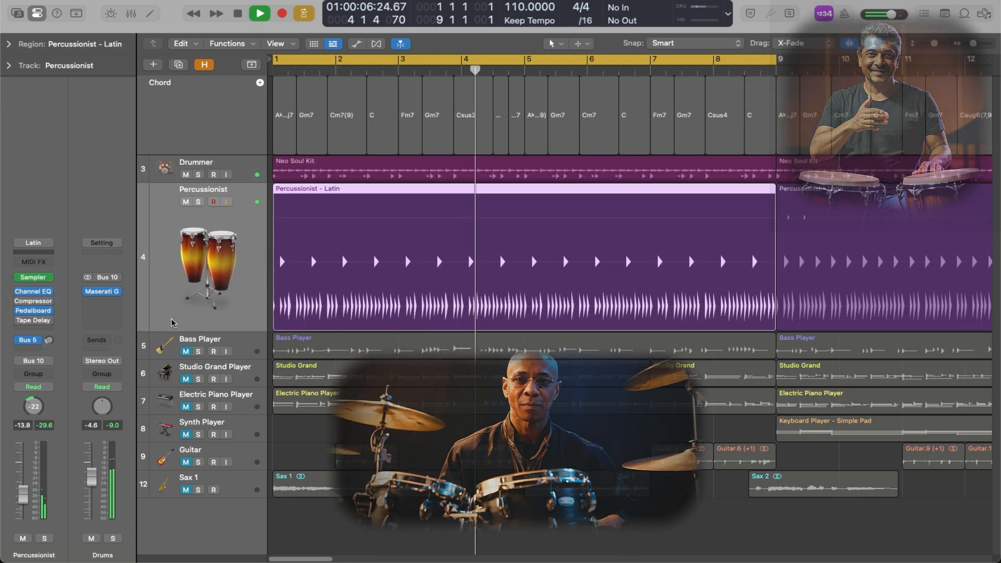
left_click(172, 353)
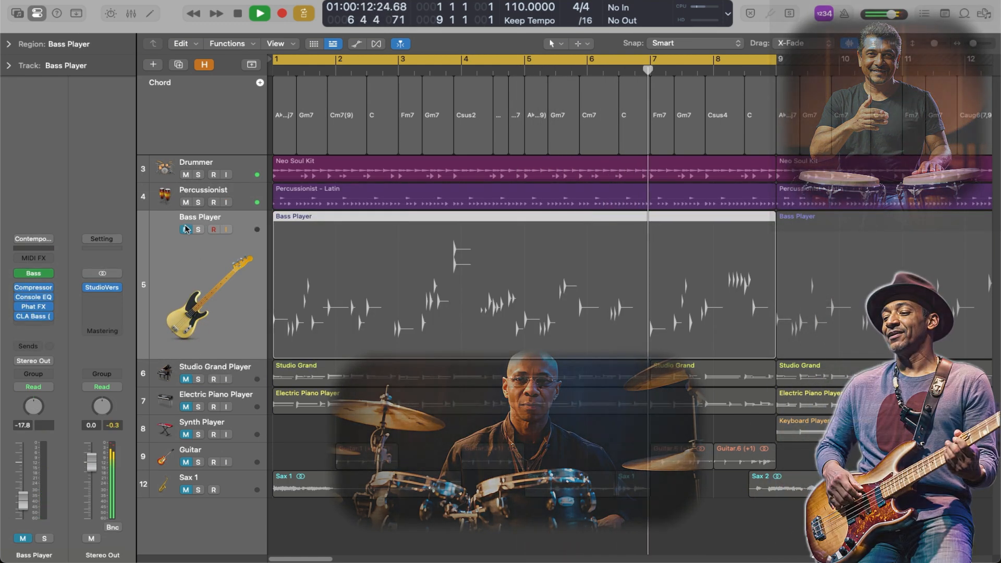
left_click(186, 229)
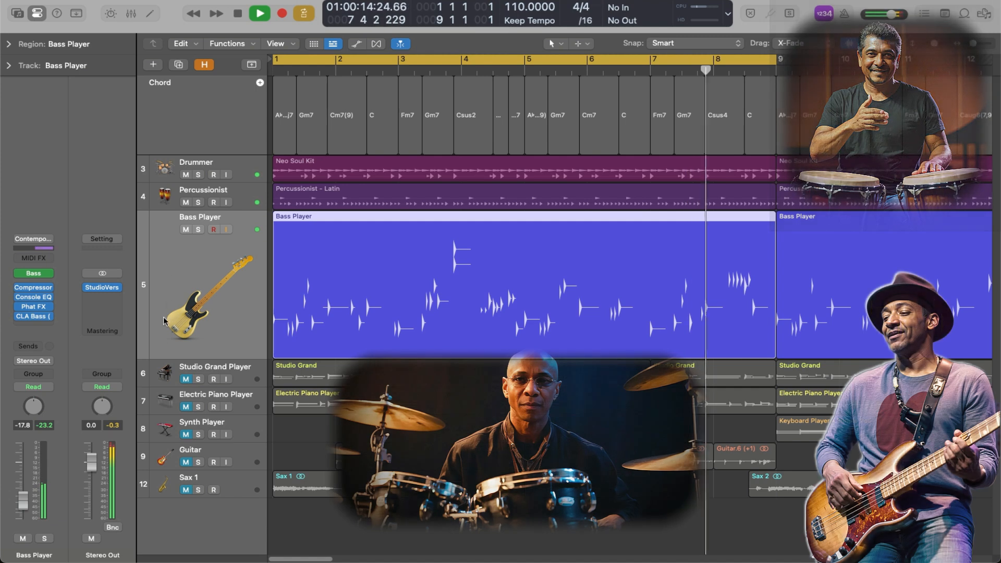
left_click(186, 380)
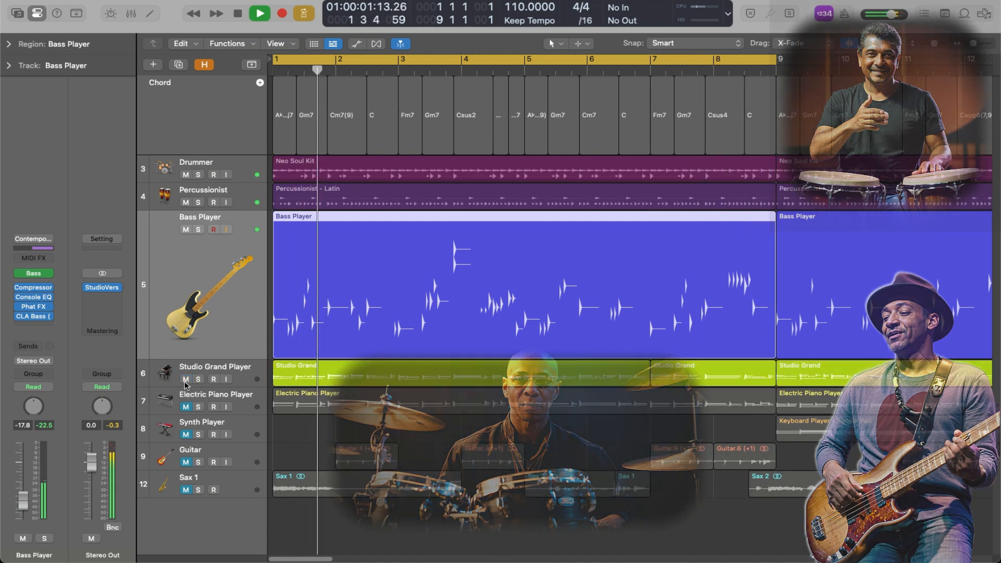
left_click(173, 383)
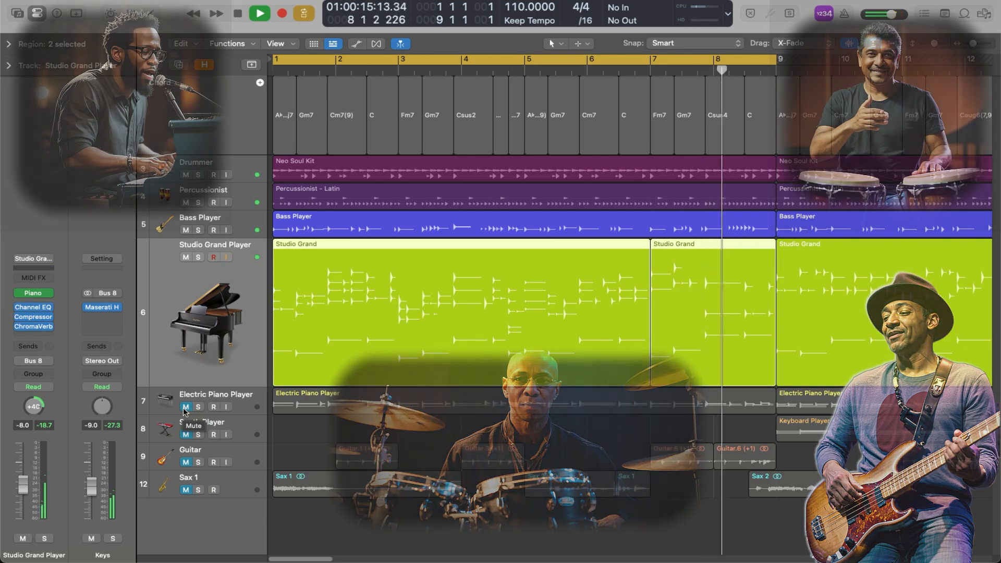
Step: Unmute and select the Electric Piano Player and Synth Player tracks one after the other
left_click(186, 406)
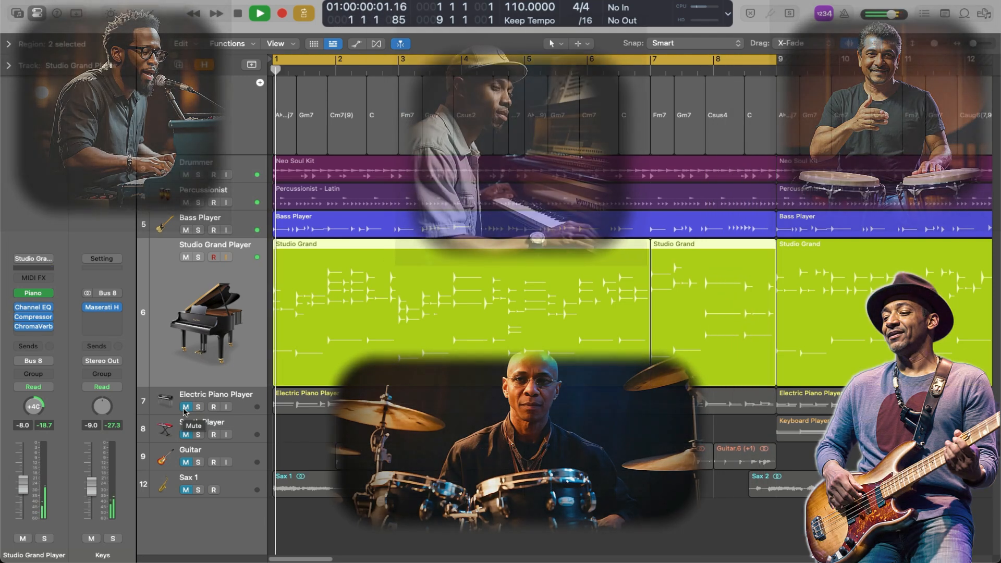
left_click(163, 406)
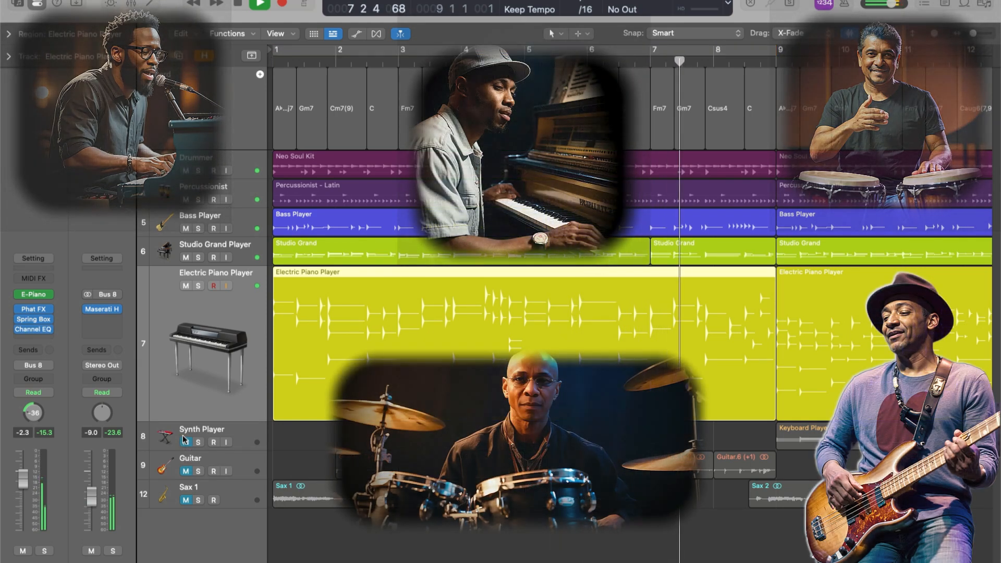
left_click(188, 433)
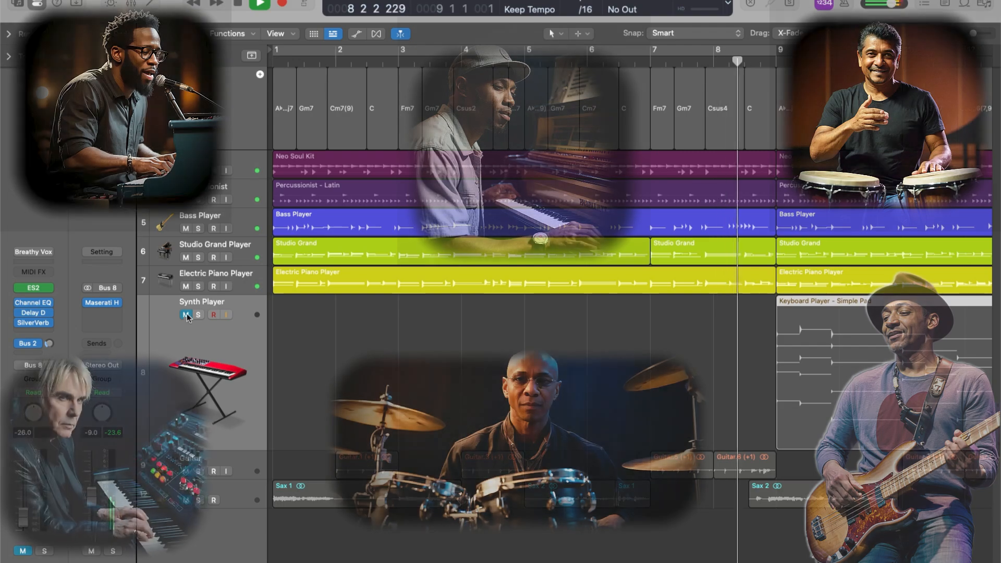
left_click(186, 314)
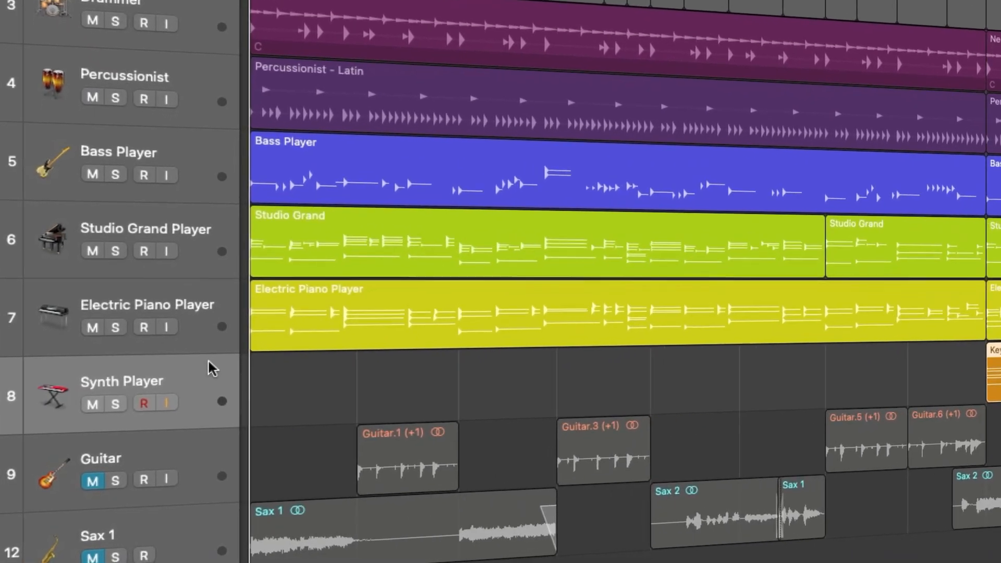
Step: Unmute and select the Guitar and Sax 1 tracks to complete the band
left_click(95, 482)
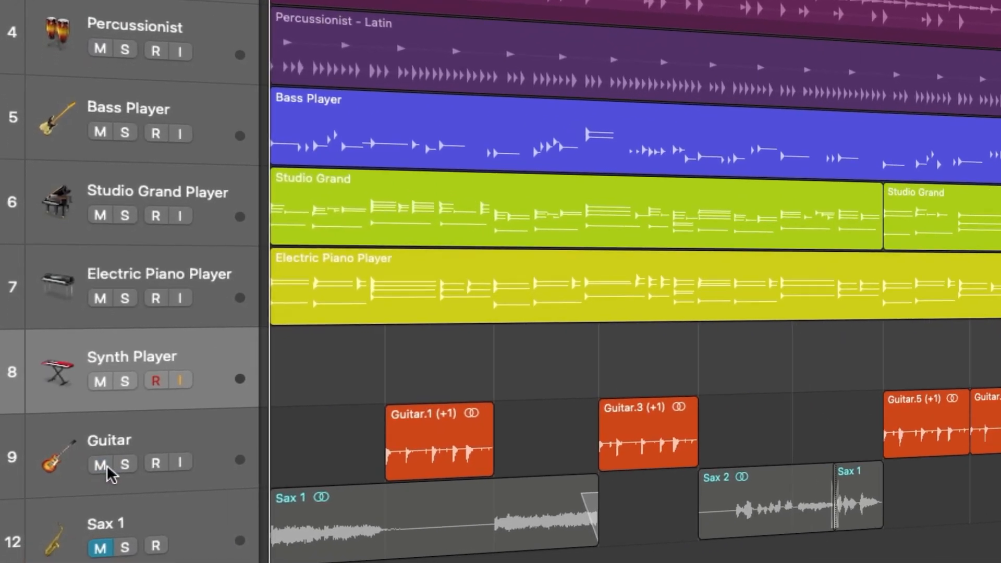
left_click(130, 403)
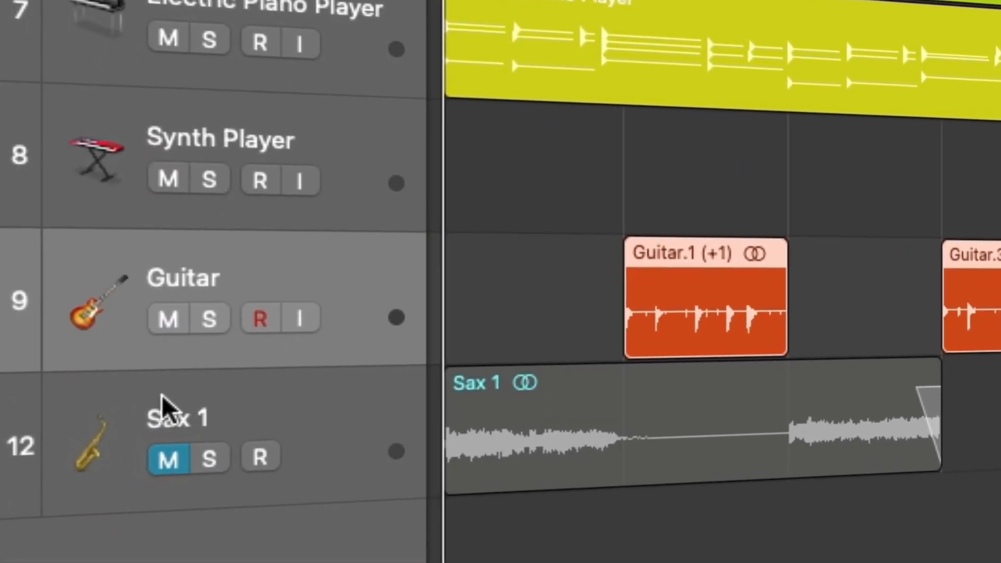
left_click(87, 495)
left_click(180, 445)
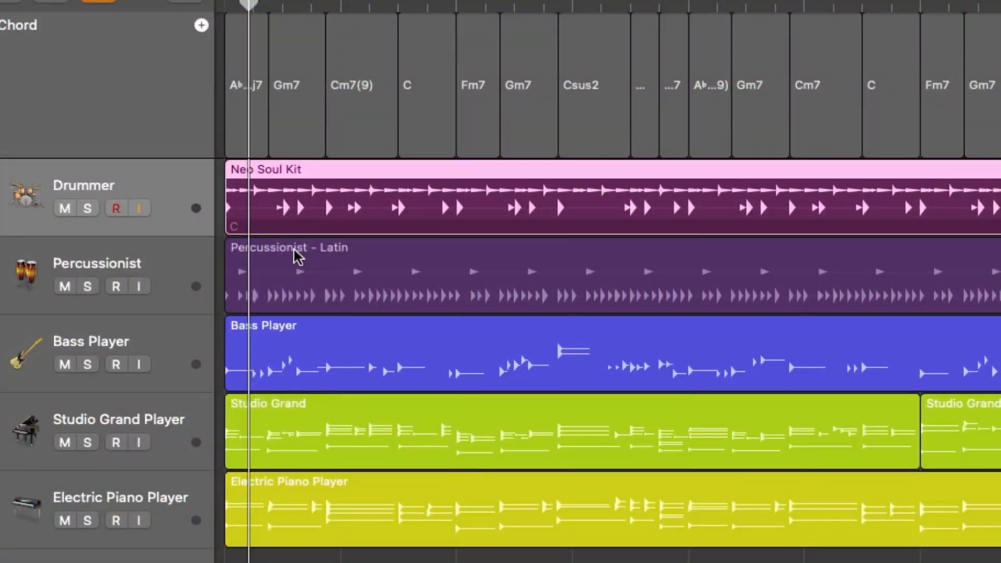
Step: Enlarge the selected Drummer track by turning on automatic track zoom
key("ctrl+z")
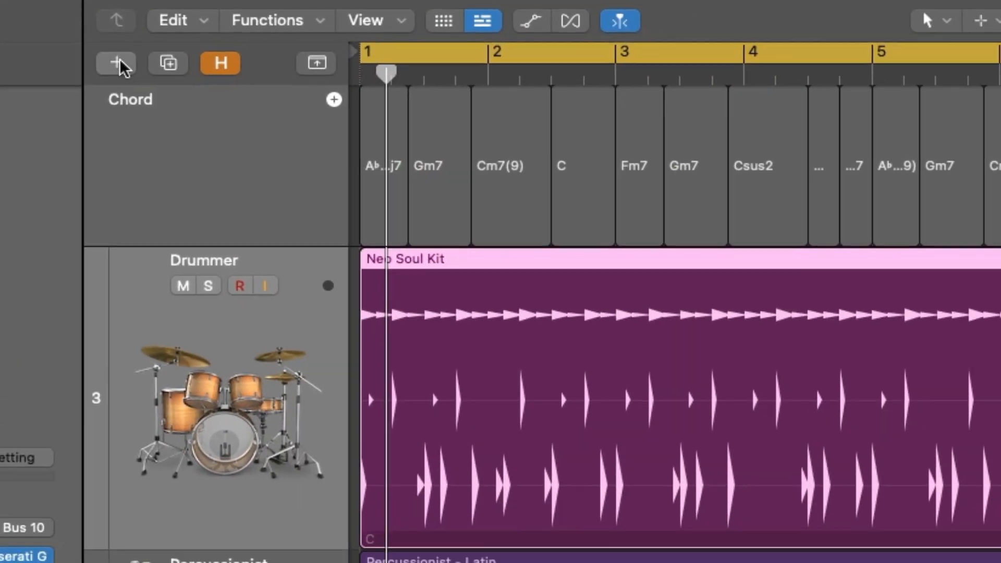
Step: Open the new track setup, choose a Session Player Drummer and view its Drummer Style choices
left_click(117, 72)
left_click(657, 196)
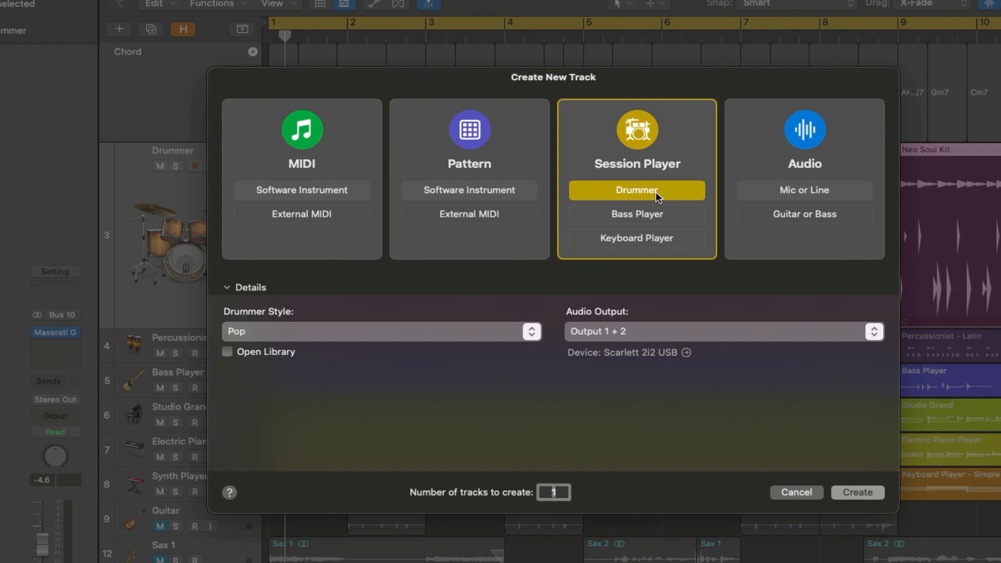
left_click(454, 330)
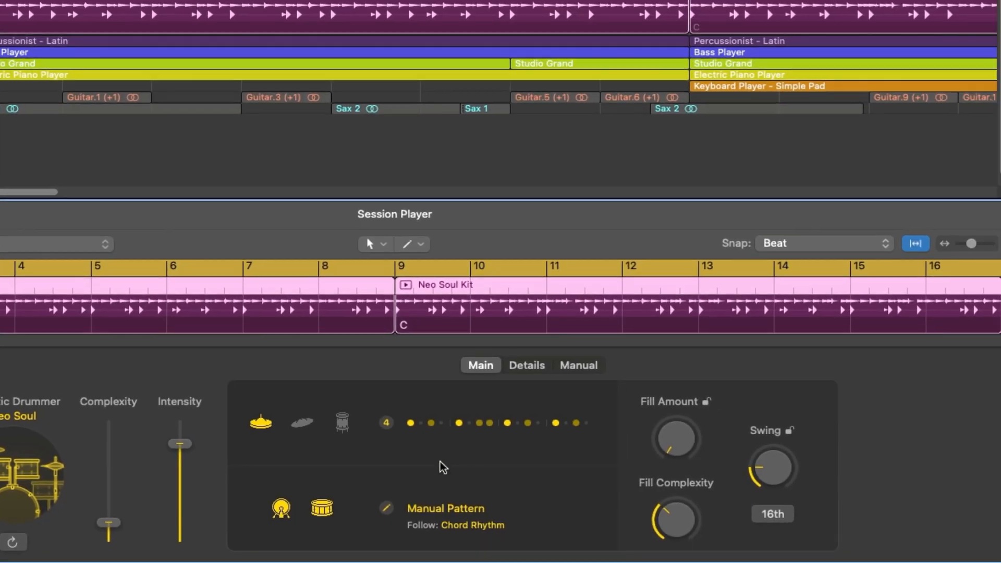
Step: View the preset hi-hat patterns in the Drummer's main Session Player settings
left_click(574, 423)
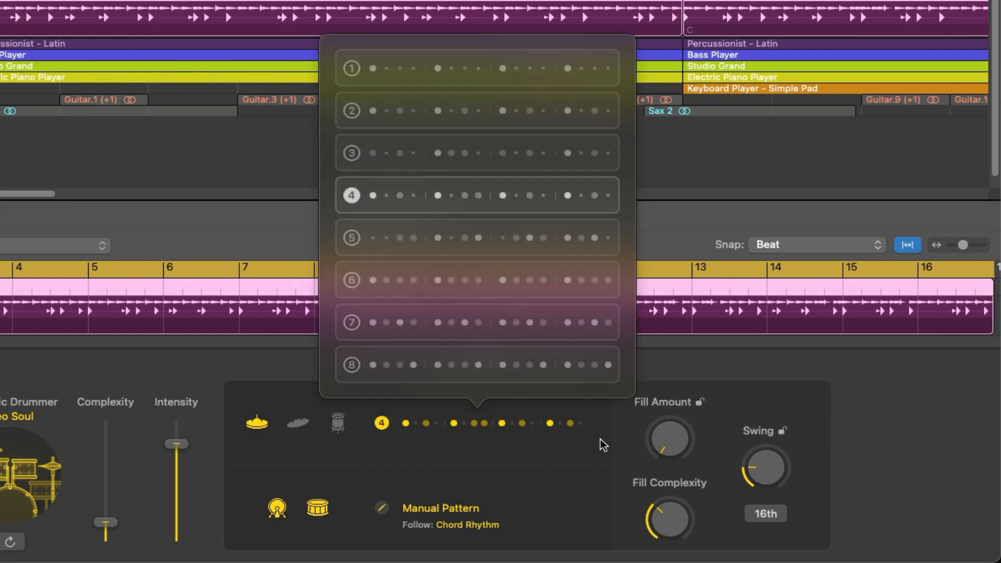
left_click(555, 482)
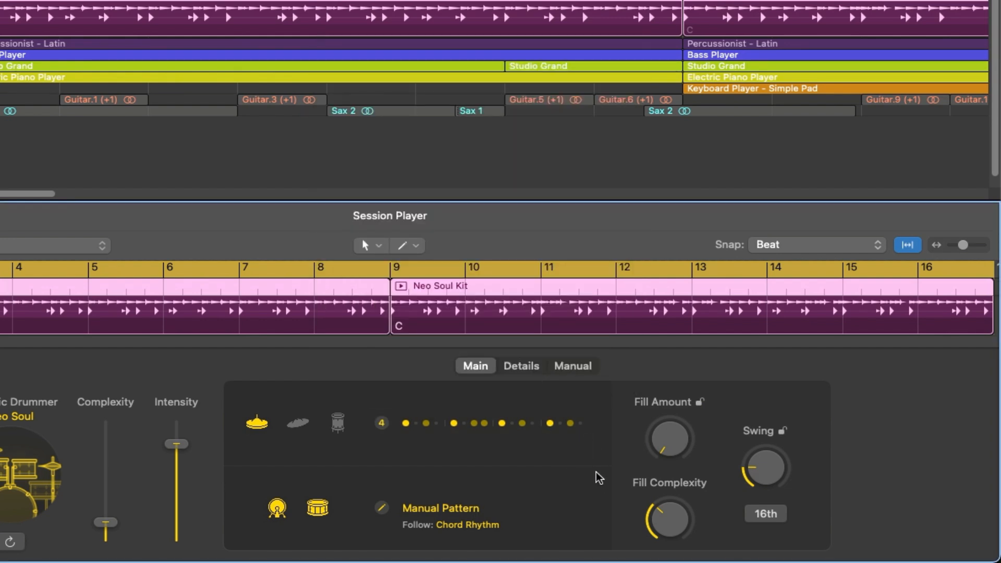
Step: Examine the Drummer's manual kick and snare pattern bar by bar, along with its length options in bars and steps
left_click(574, 366)
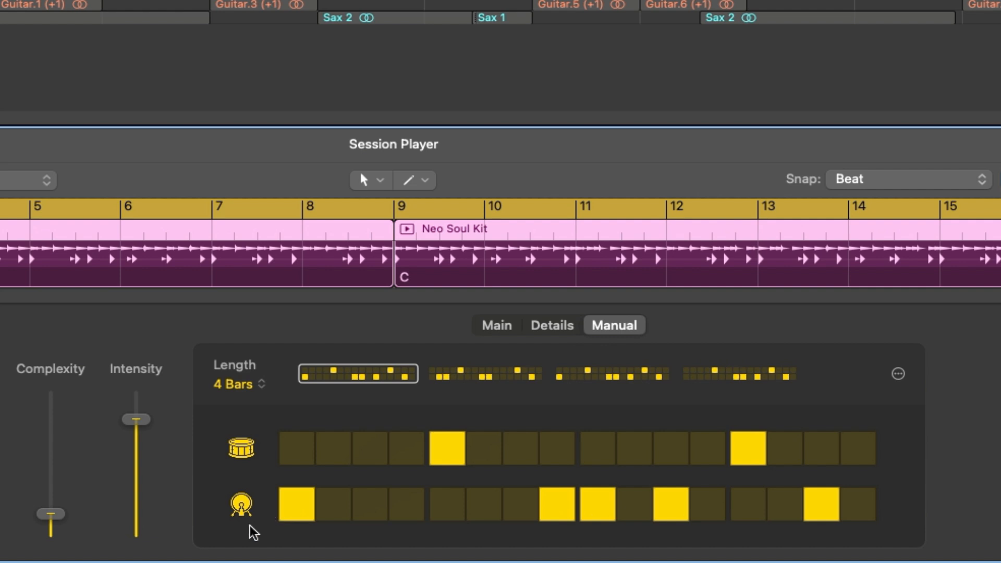
left_click(510, 380)
left_click(619, 374)
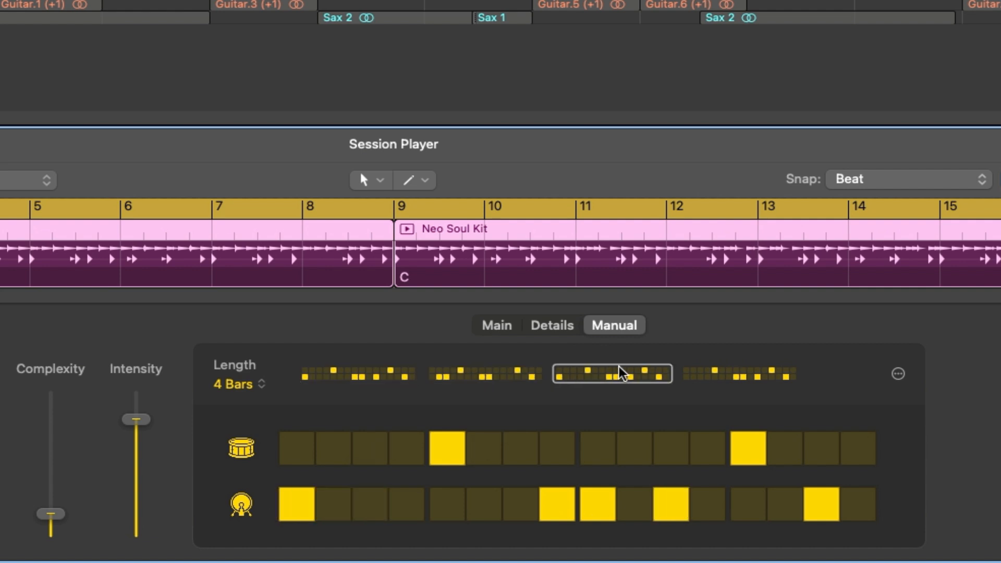
left_click(738, 378)
left_click(401, 376)
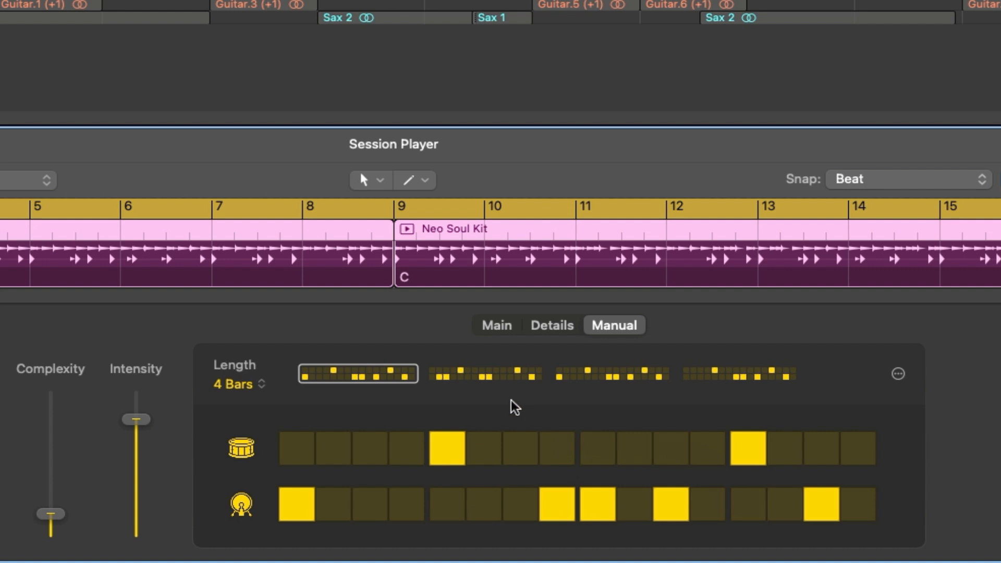
left_click(490, 382)
left_click(625, 381)
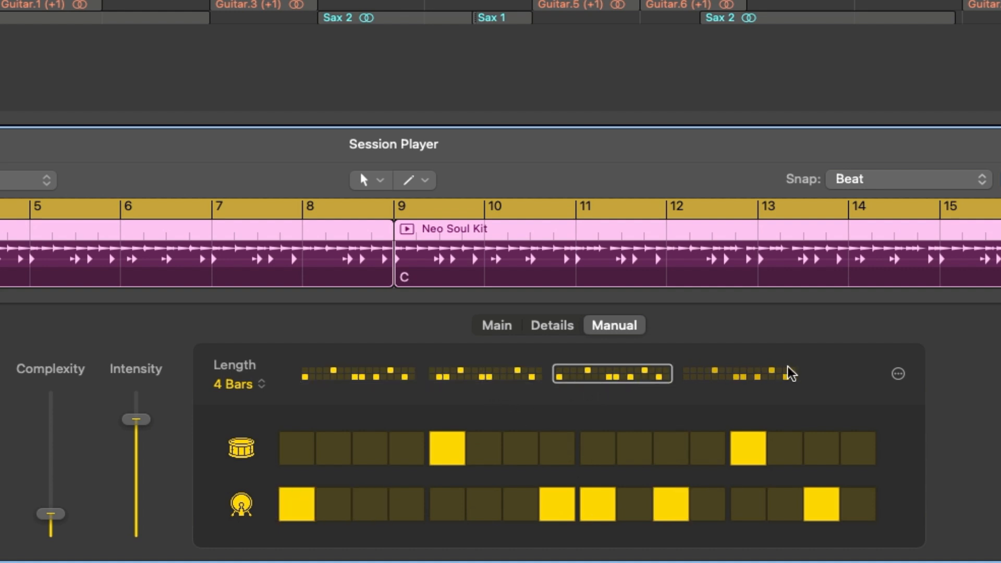
left_click(786, 375)
left_click(359, 375)
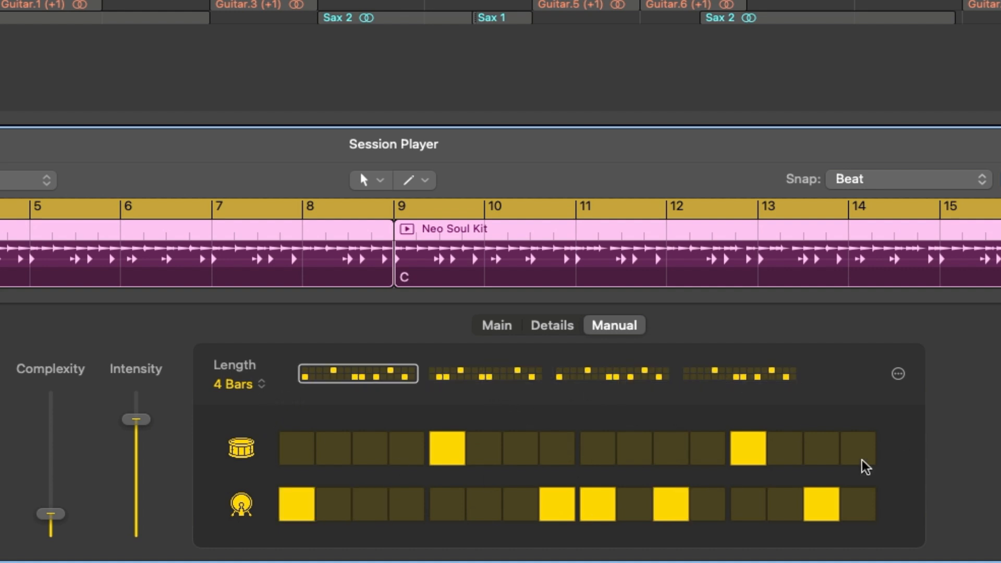
left_click(259, 385)
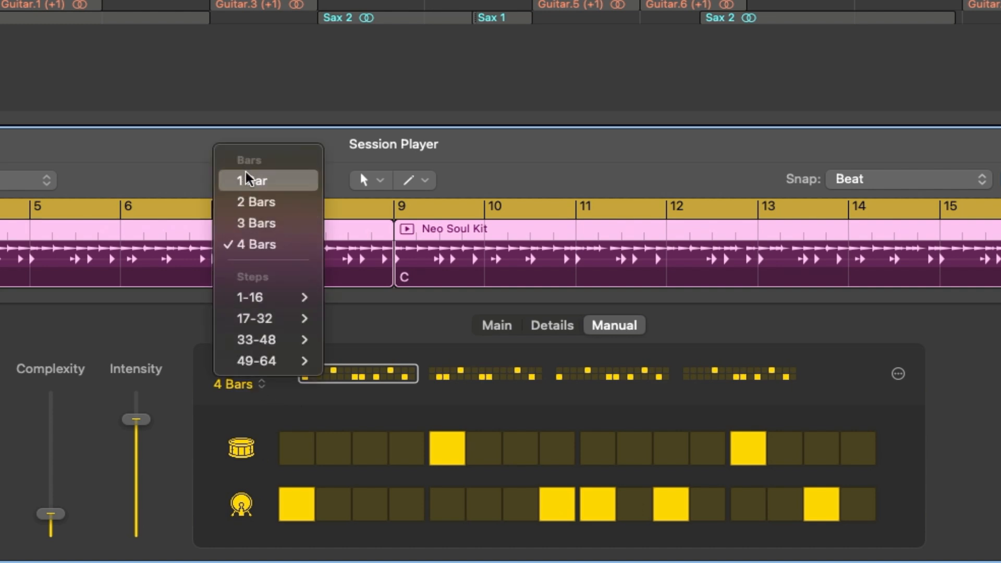
mouse_move(287, 297)
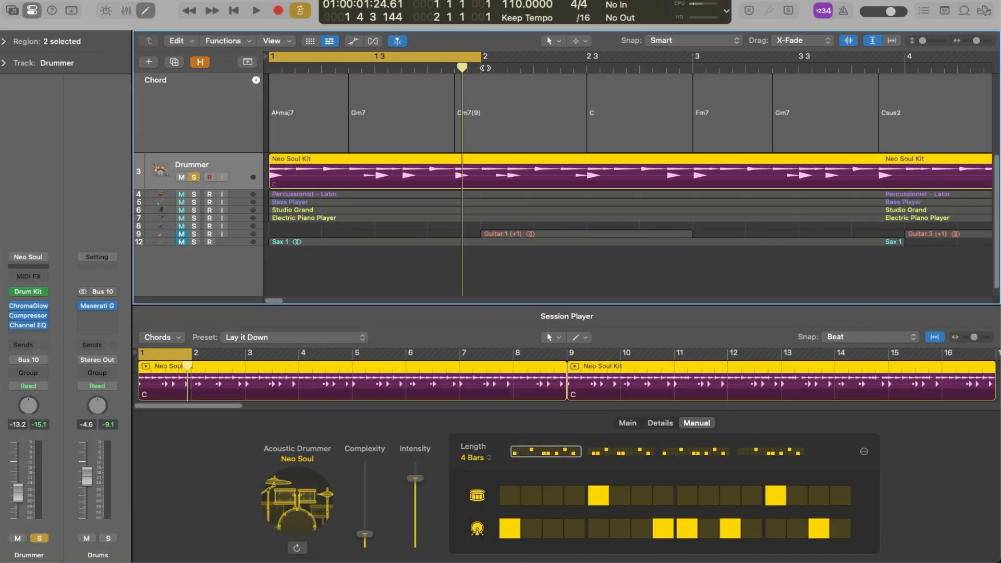
Step: Extend the cycle range to cover bars 1 and 2 and play the soloed Drummer through it
left_click_drag(477, 57, 700, 58)
left_click_drag(700, 58, 693, 58)
key("space")
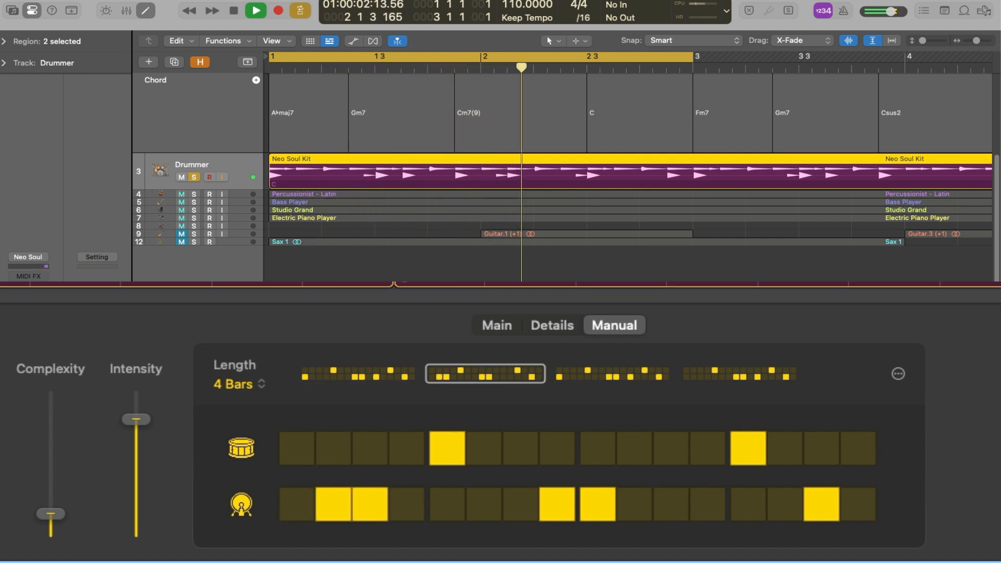
key("space")
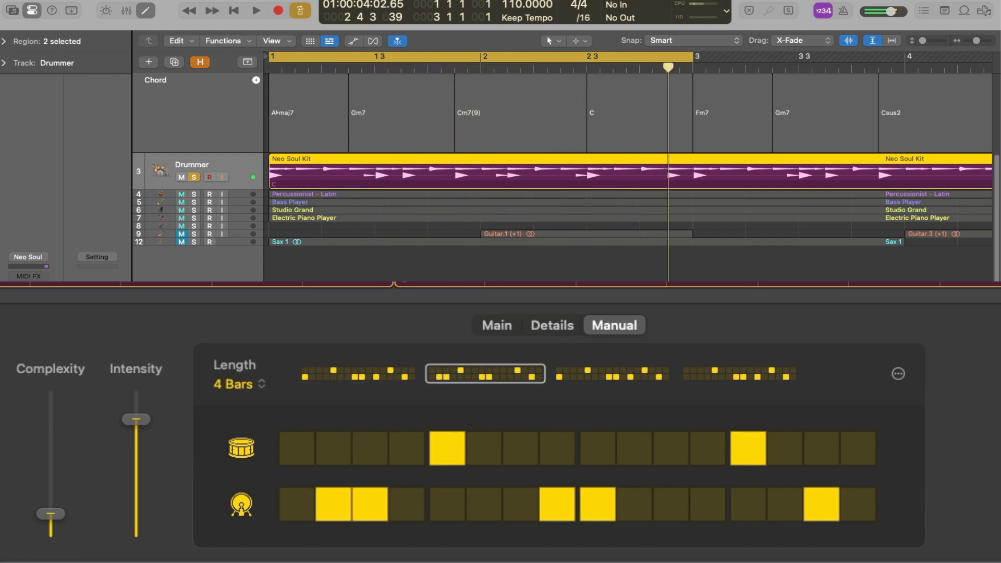
Step: Extend the cycle range to cover bars 1 to 3 and play the soloed Drummer again
left_click_drag(691, 56, 904, 56)
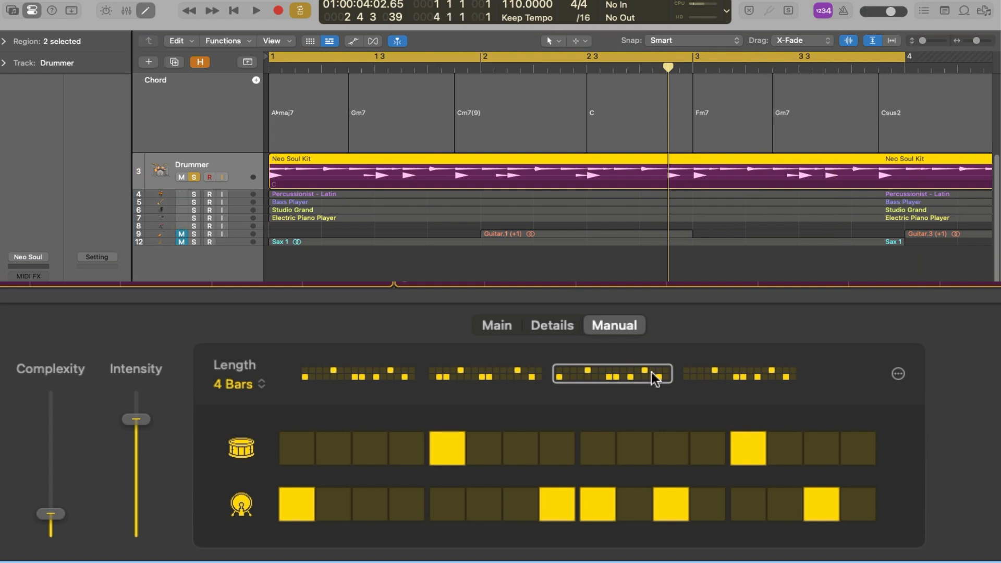
key("space")
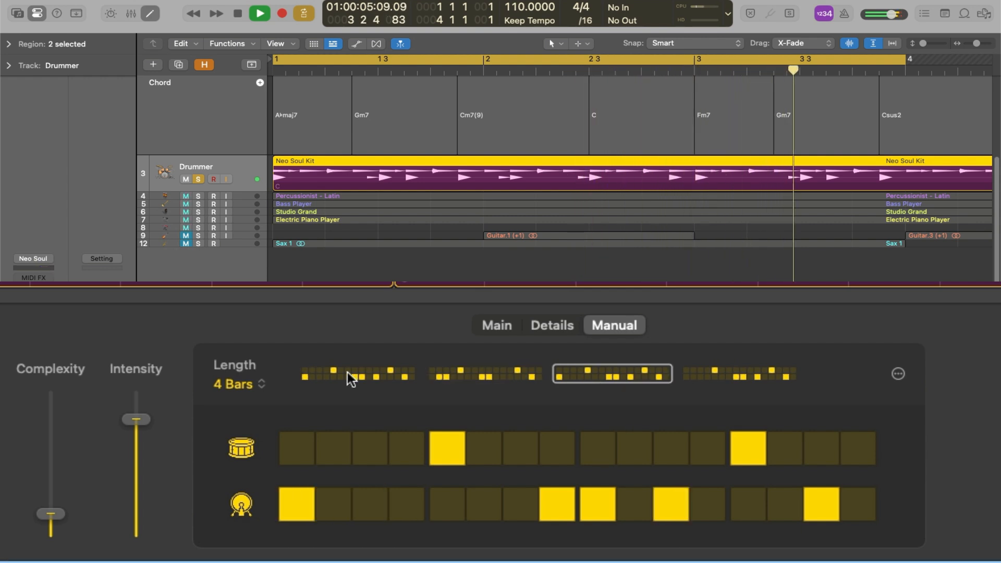
key("space")
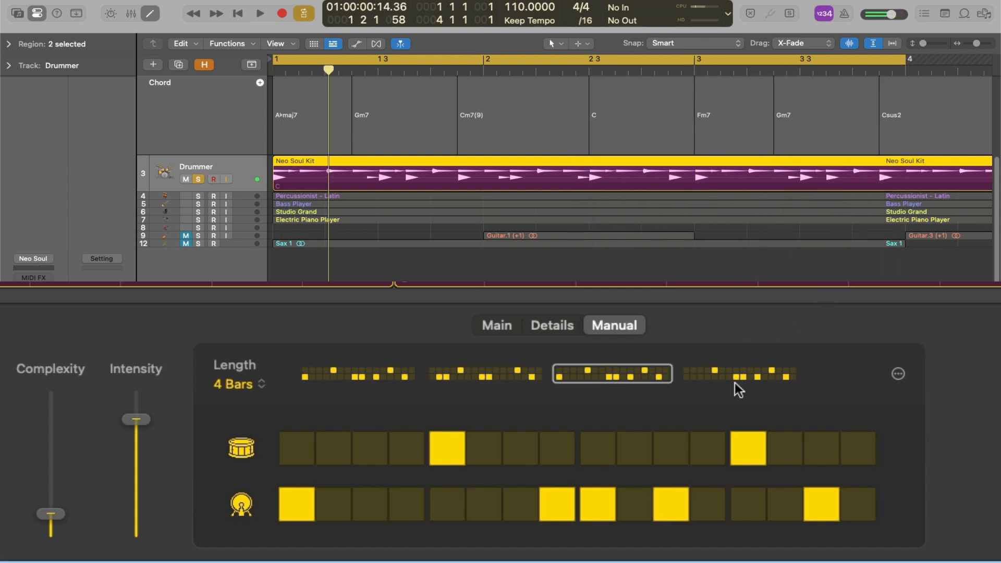
Step: Extend the cycle range to cover bars 1 to 4 and play it, following the manual pattern bar by bar
left_click(739, 379)
left_click_drag(905, 59, 997, 59)
key("space")
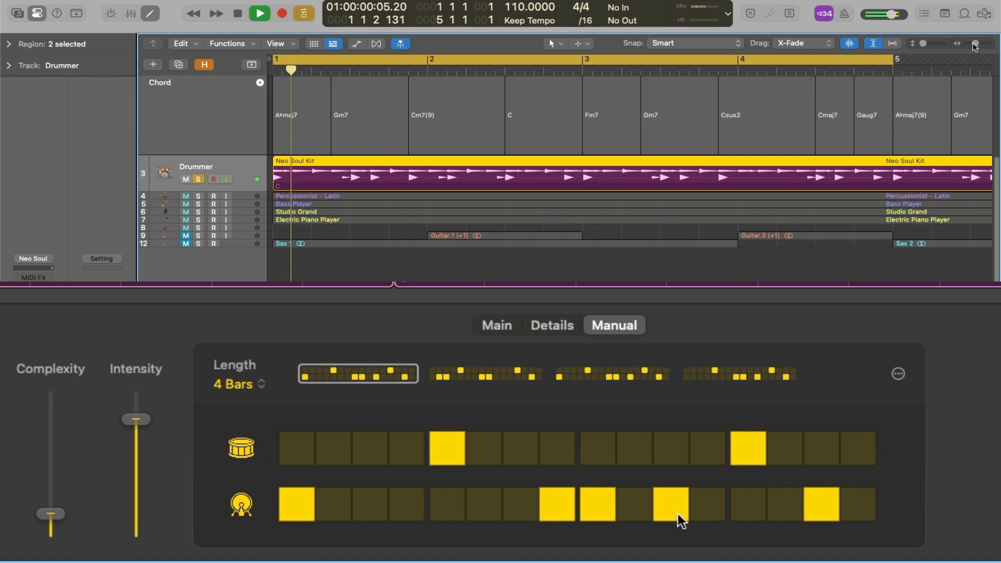
left_click(508, 374)
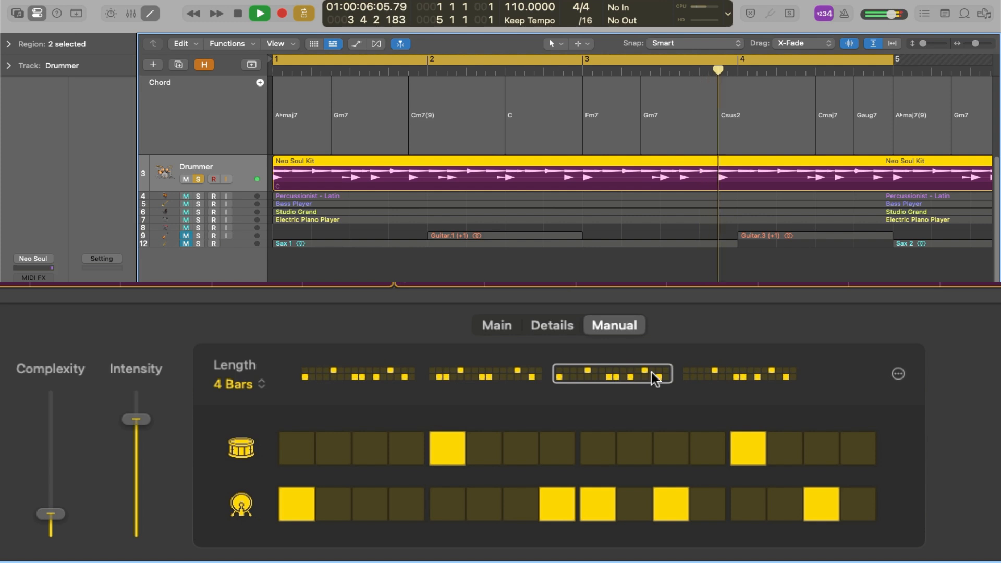
left_click(738, 379)
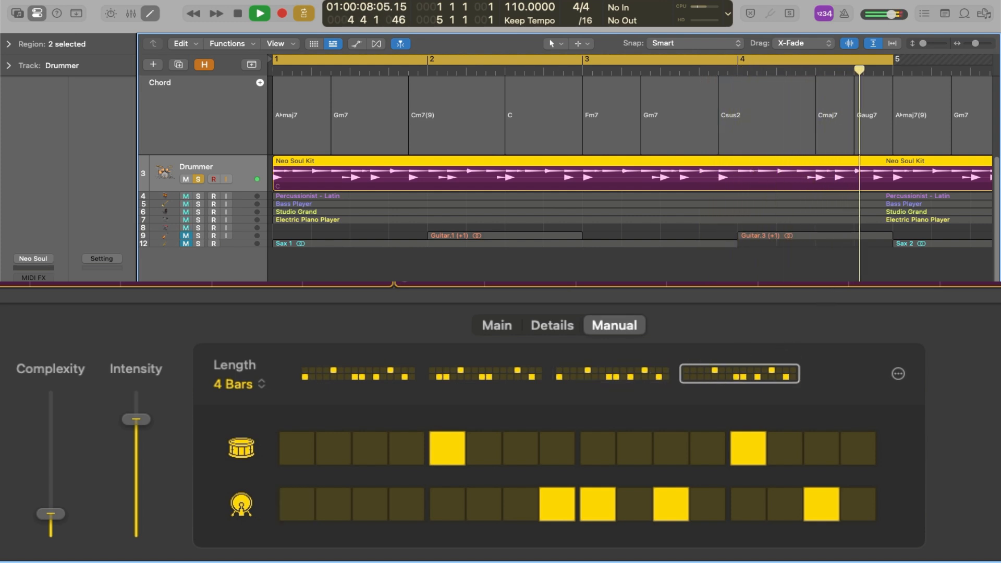
left_click(367, 380)
key("space")
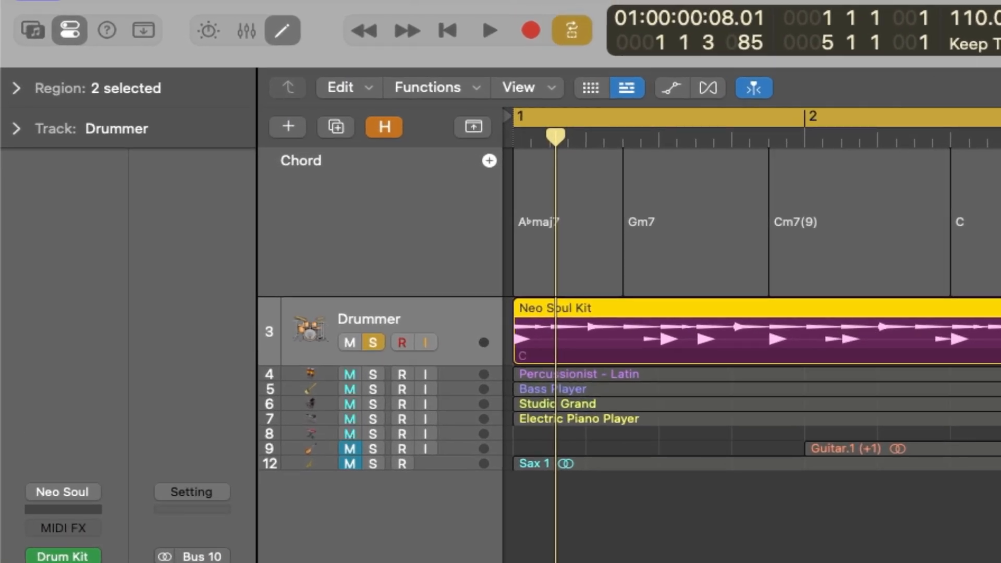
Step: Open Drum Kit Designer for the Neo Soul kit from the Library and select the kick drum to show alternative kicks
left_click(23, 18)
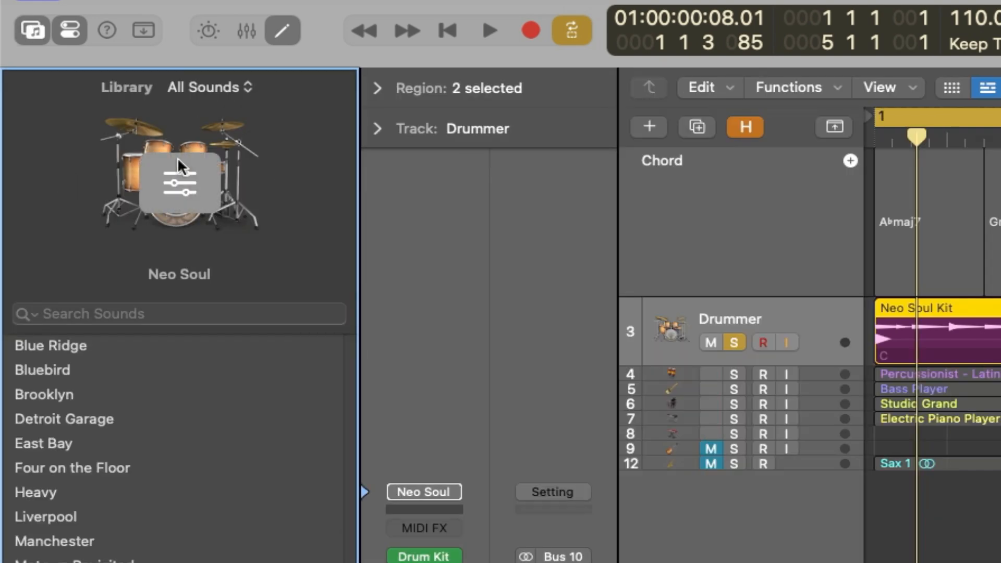
left_click(177, 159)
left_click(545, 406)
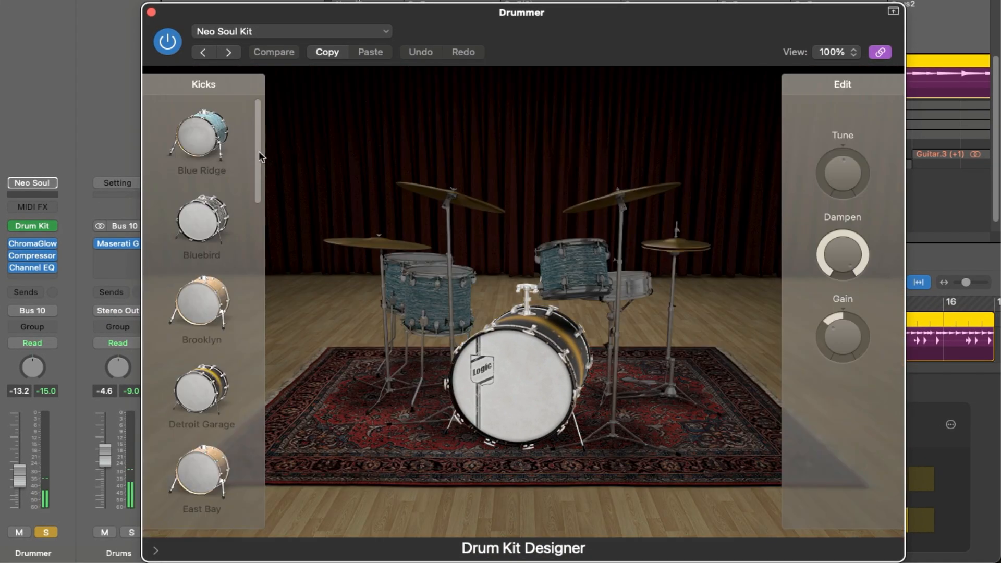
Step: Browse the alternative kicks, then select the snare and inspect its Tune, Dampen and Gain settings
left_click_drag(258, 151, 278, 327)
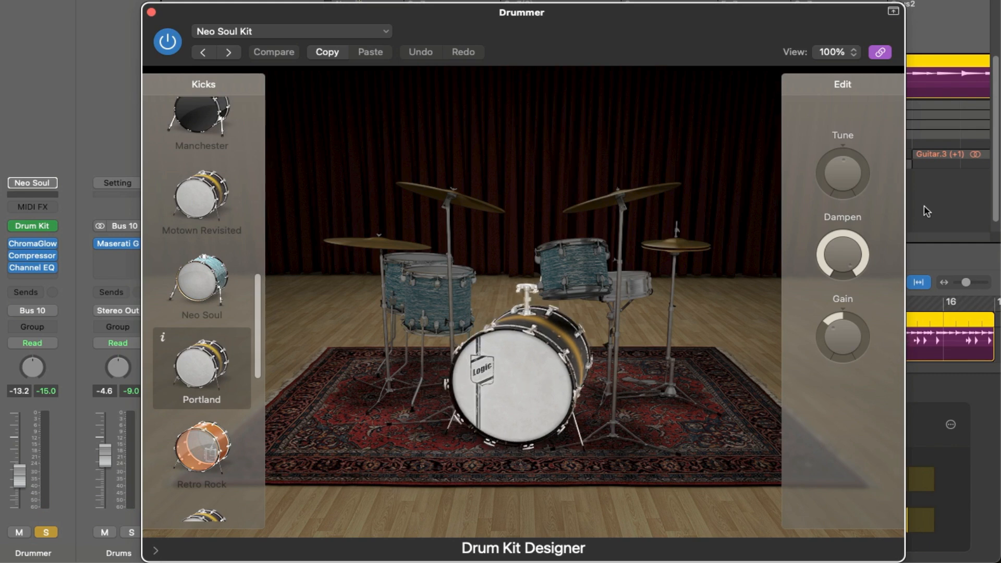
mouse_move(830, 269)
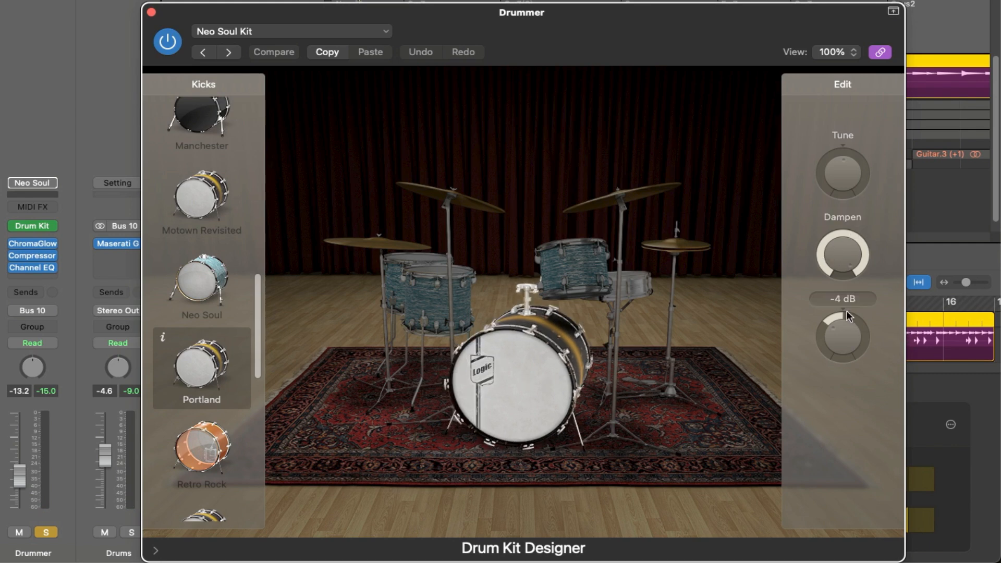
mouse_move(847, 327)
left_click(643, 298)
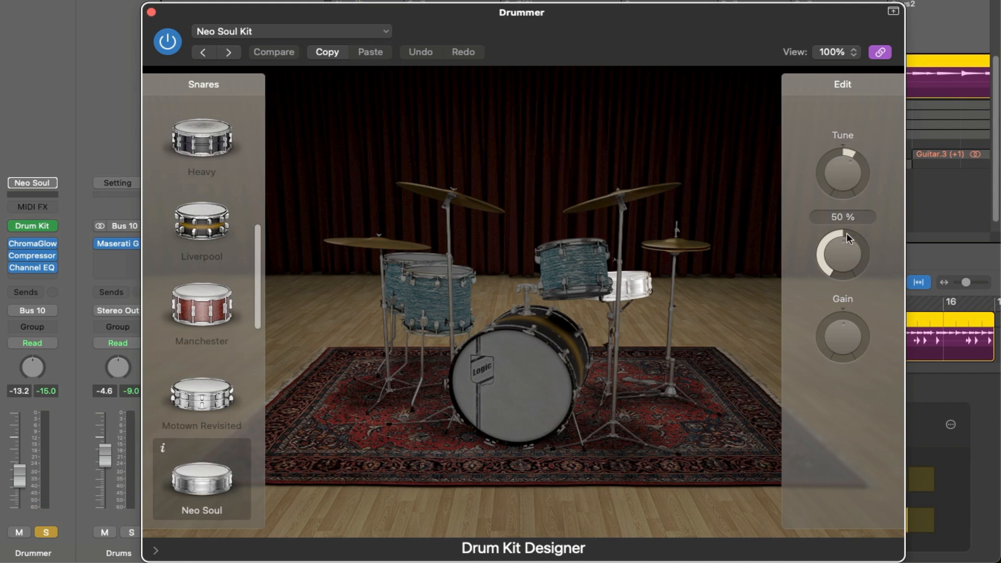
mouse_move(845, 162)
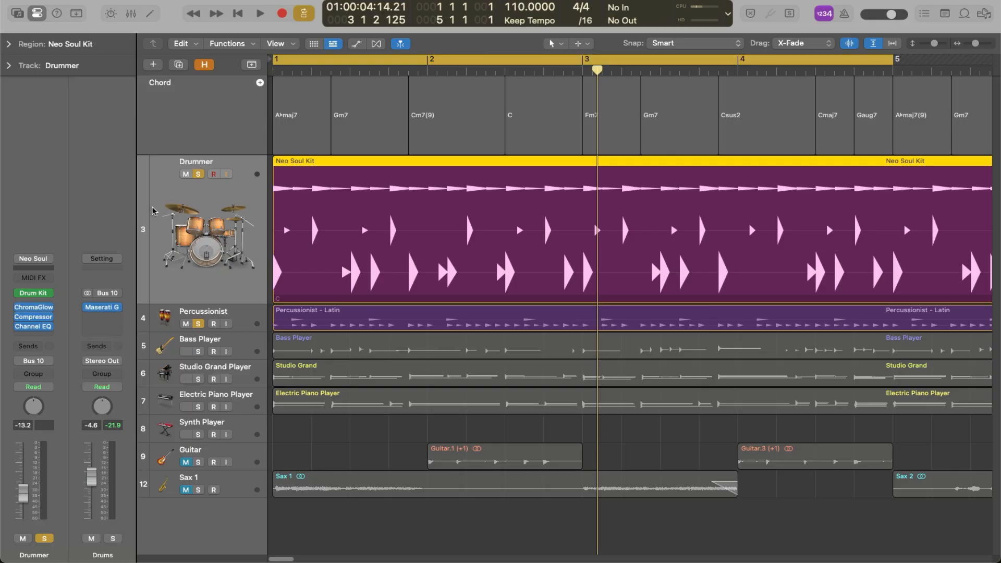
Step: Check the Drummer styles offered for a new Session Player track and play the soloed Percussionist
left_click(250, 313)
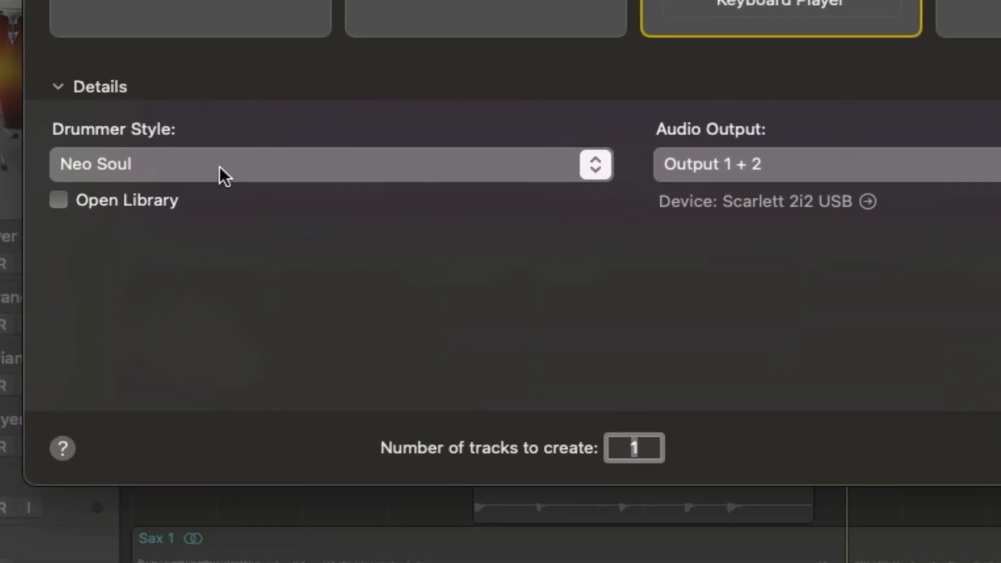
left_click(223, 235)
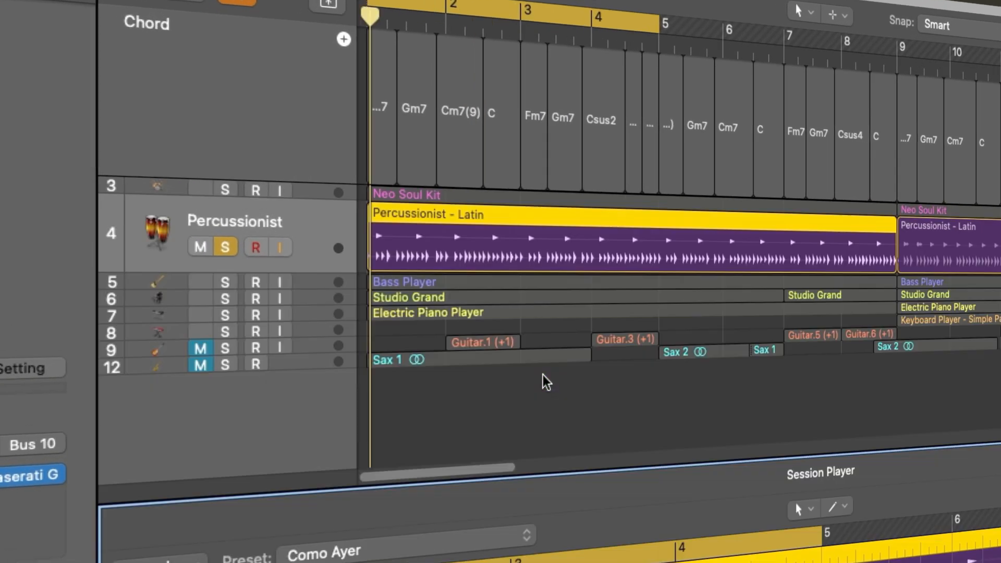
key("space")
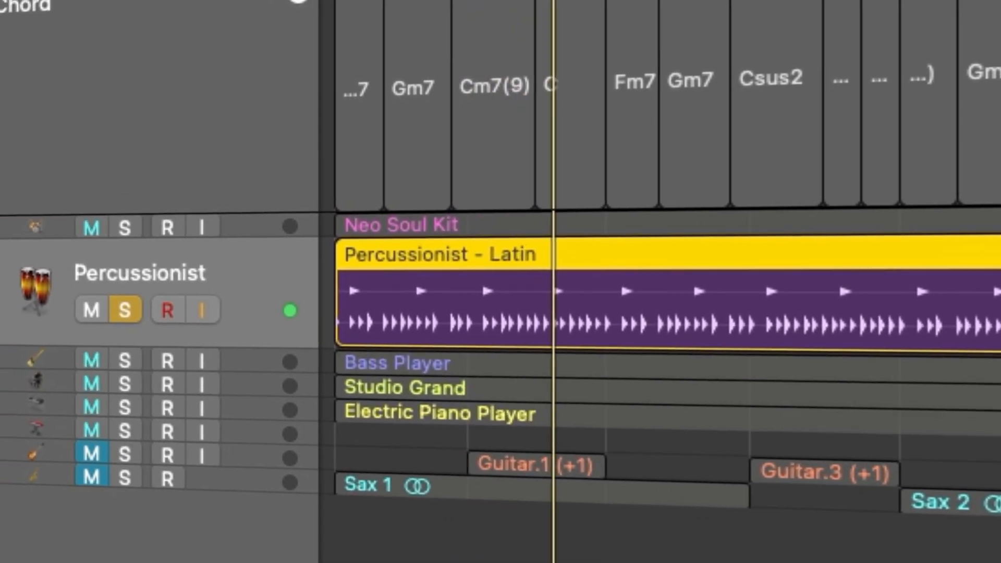
Step: Examine the Percussionist's style choices, presets and conga pattern variations, keeping Latin and Como Ayer
left_click(224, 449)
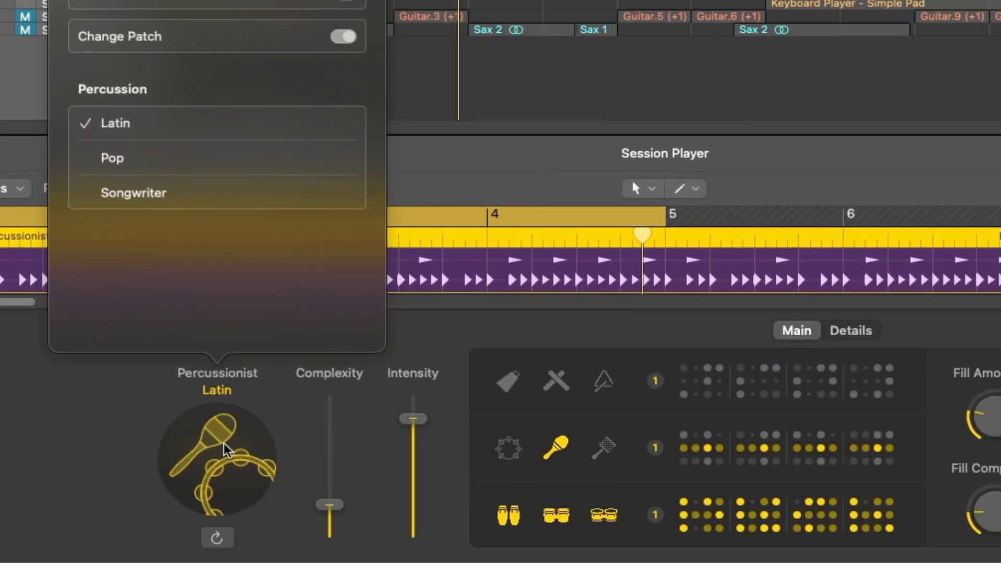
left_click(94, 409)
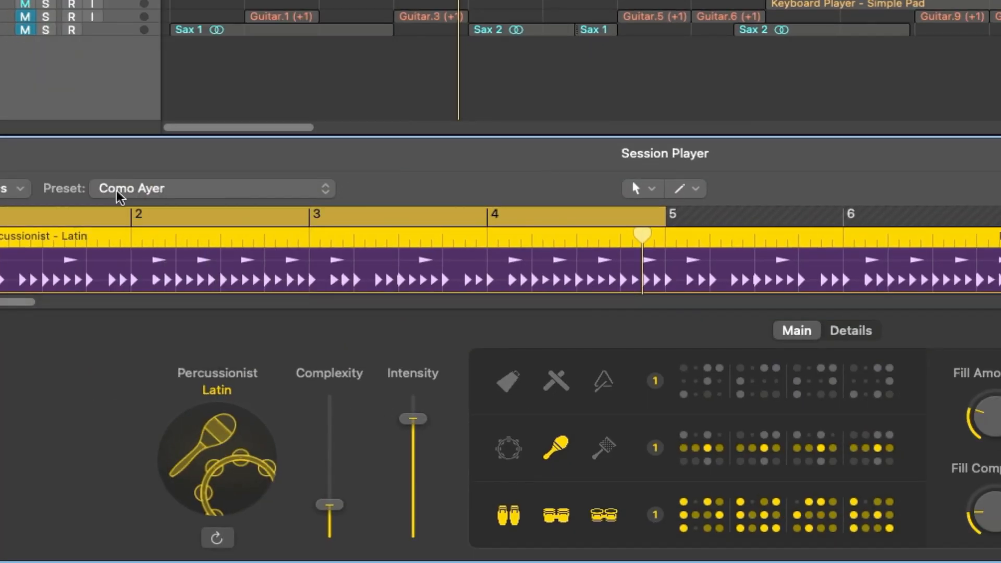
left_click(249, 196)
left_click(411, 152)
left_click(805, 505)
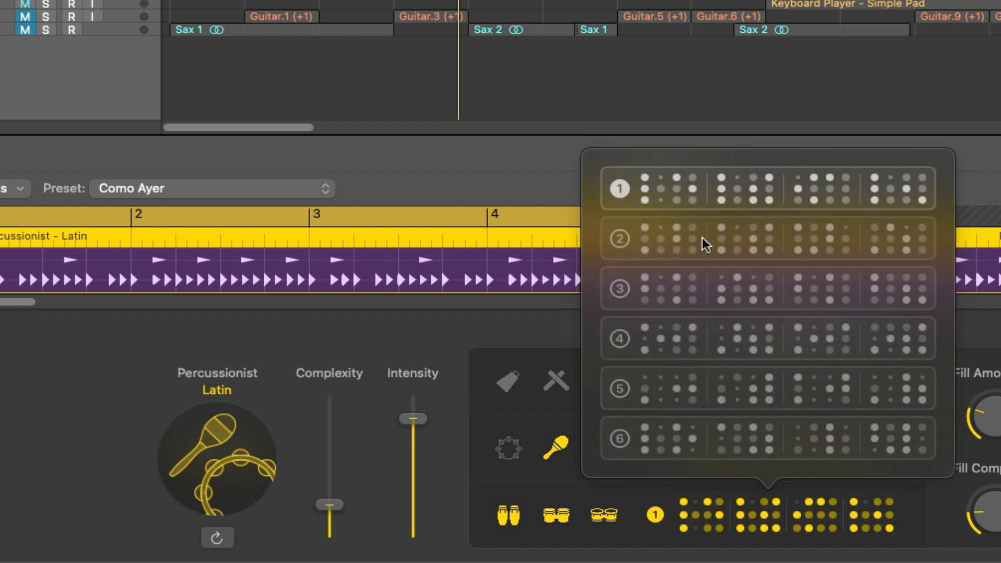
left_click(652, 493)
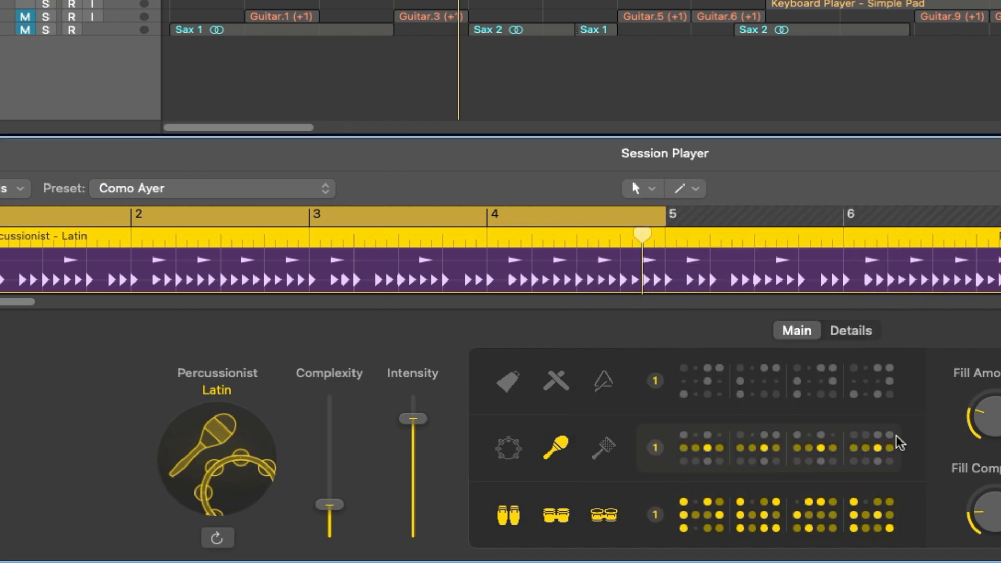
Step: Inspect the Fill Complexity and Fill Amount settings of the Percussionist region starting at bar 9
left_click(209, 1)
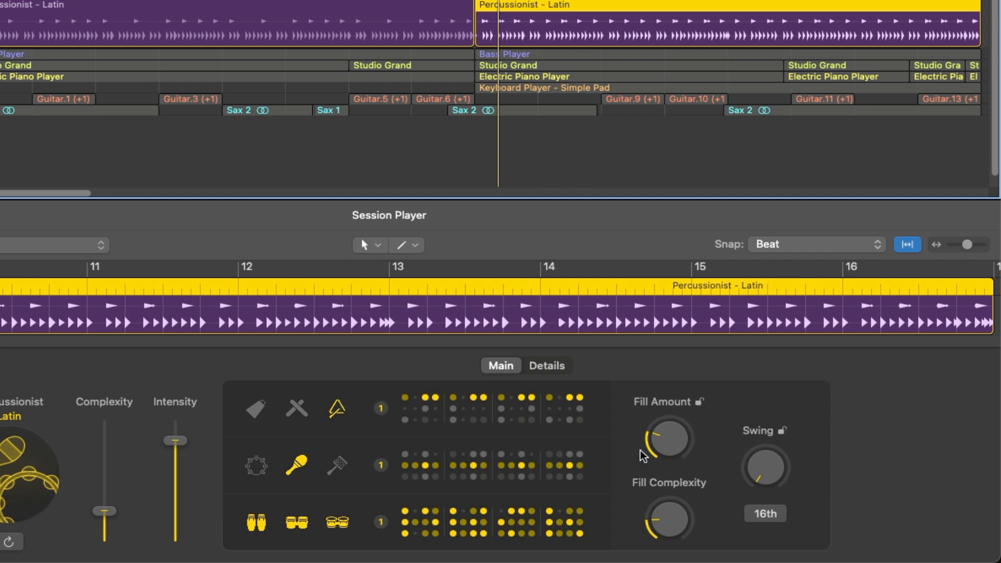
left_click(672, 519)
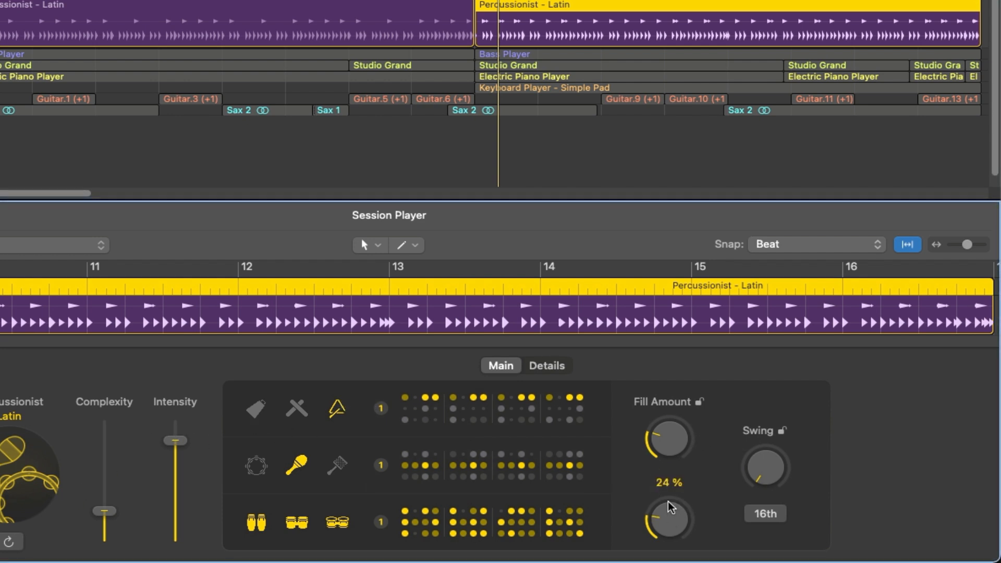
left_click_drag(669, 435, 669, 434)
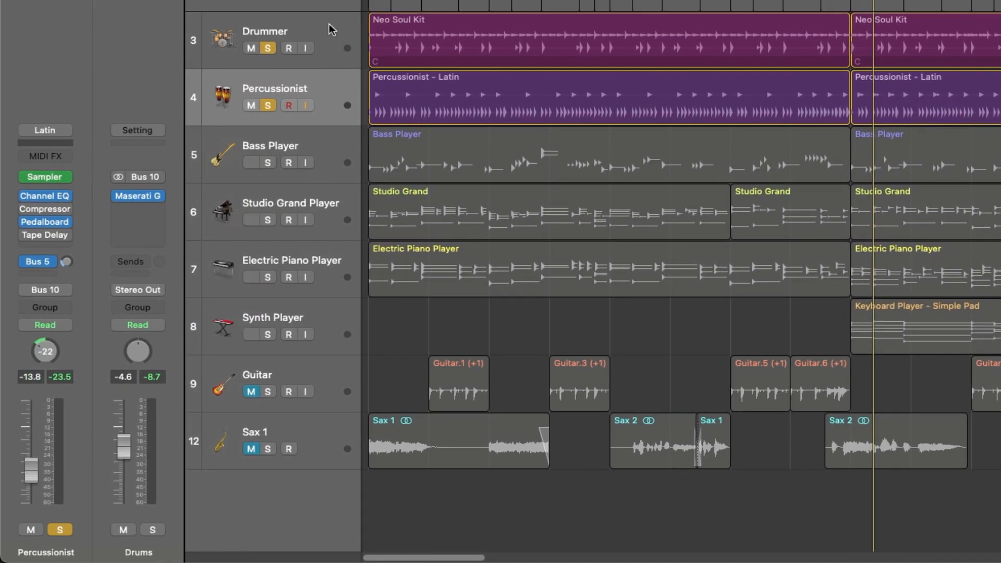
Step: Compare the Drummer and Percussionist channel routing and open the Maserati GRP plug-in on the Drums bus
left_click(335, 82)
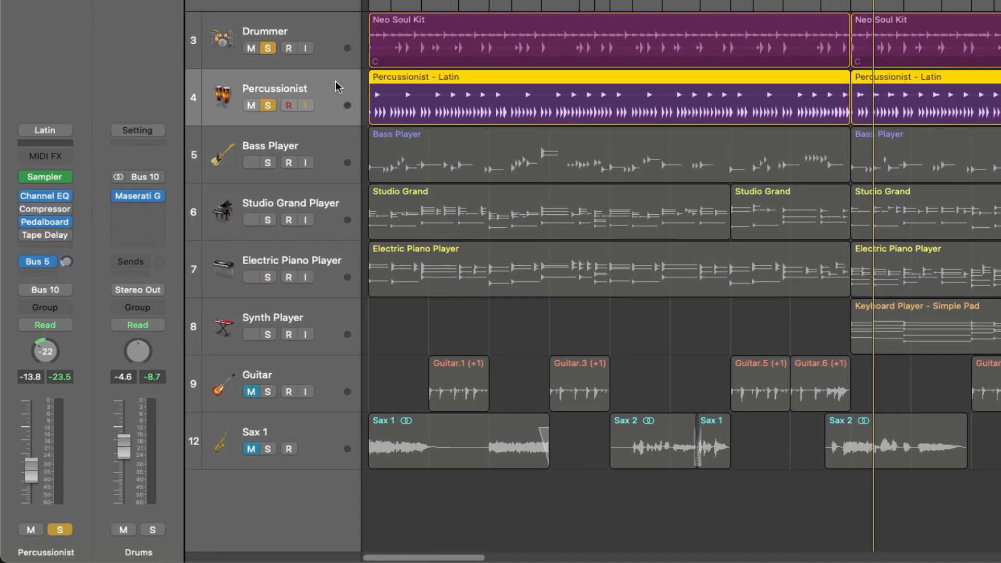
left_click(324, 40)
left_click(324, 99)
left_click(139, 196)
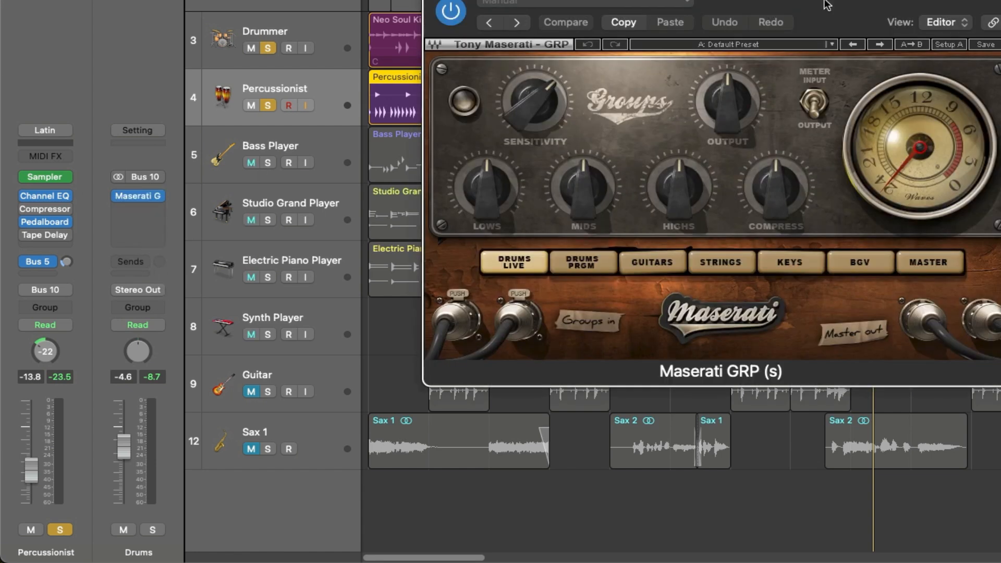
left_click_drag(836, 0, 773, 0)
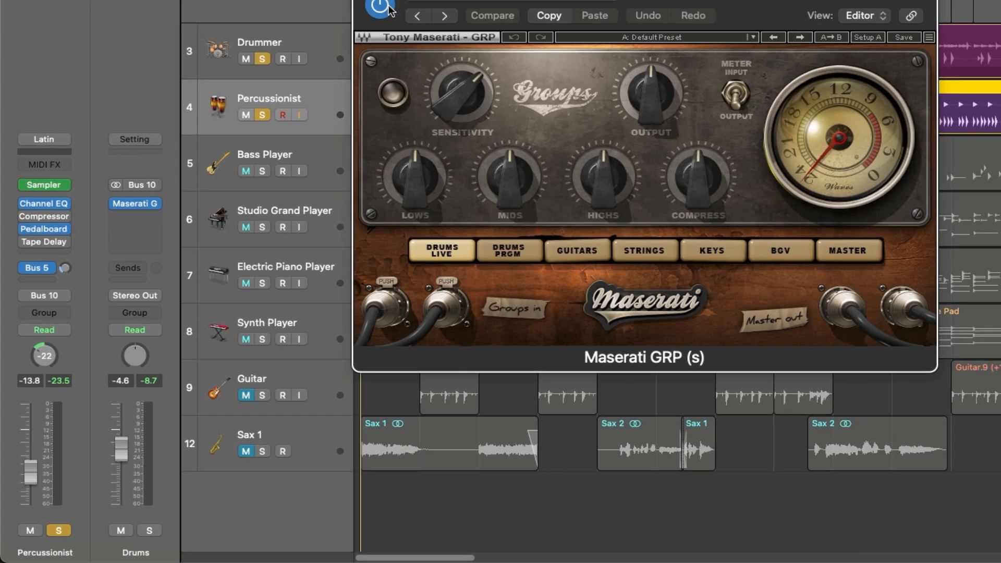
Step: Compare the Drums bus sound during playback with Maserati GRP bypassed and re-enabled
left_click(388, 1)
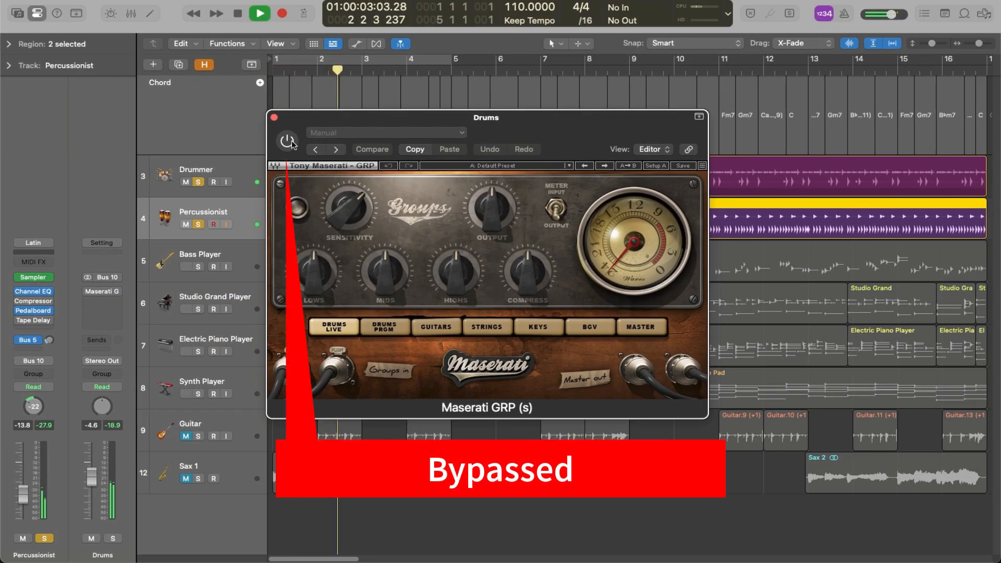
left_click(287, 142)
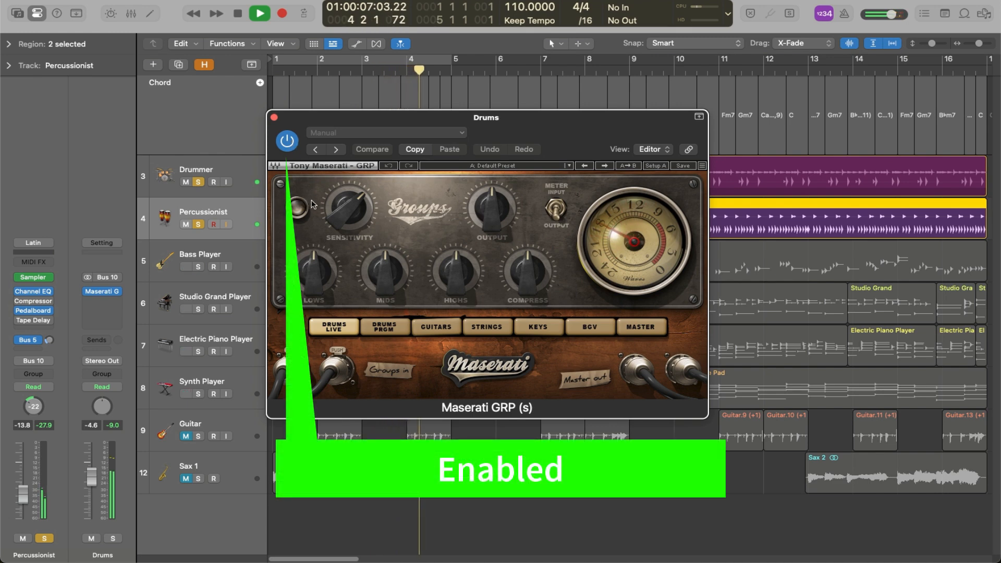
key("space")
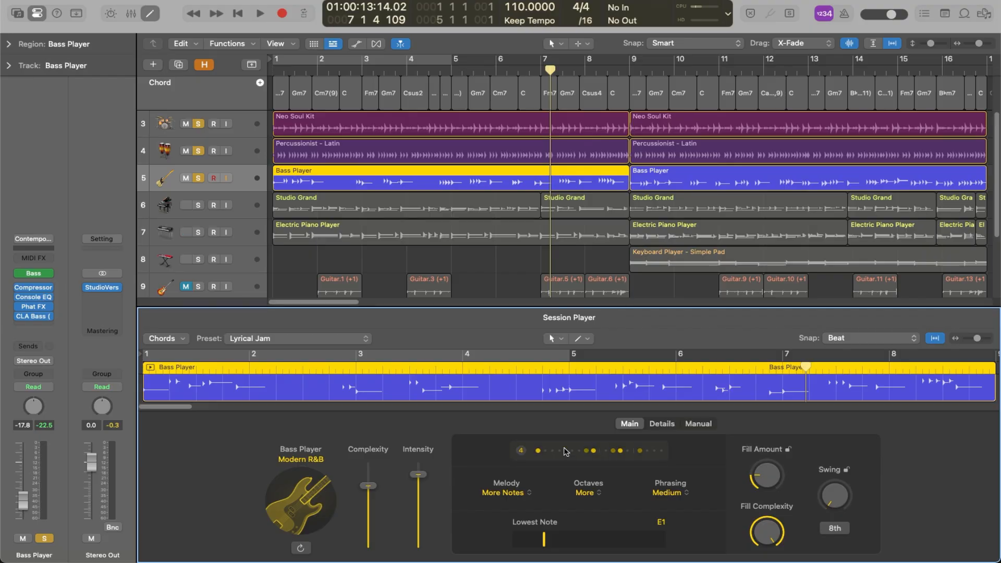
Step: View the Bass Player region's pattern choices and check the Bass Player styles offered for a new Session Player track
left_click(566, 452)
left_click(500, 393)
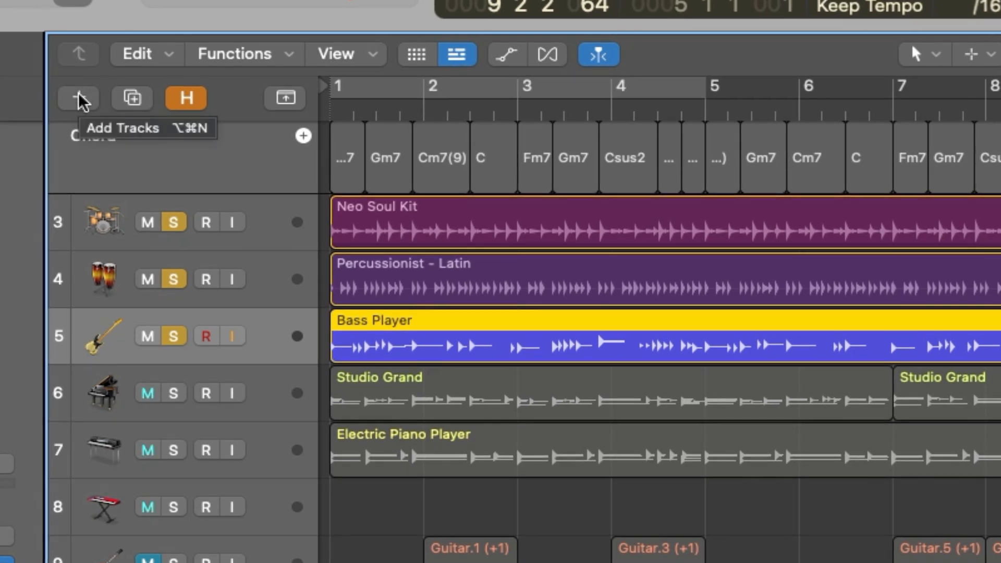
left_click(79, 98)
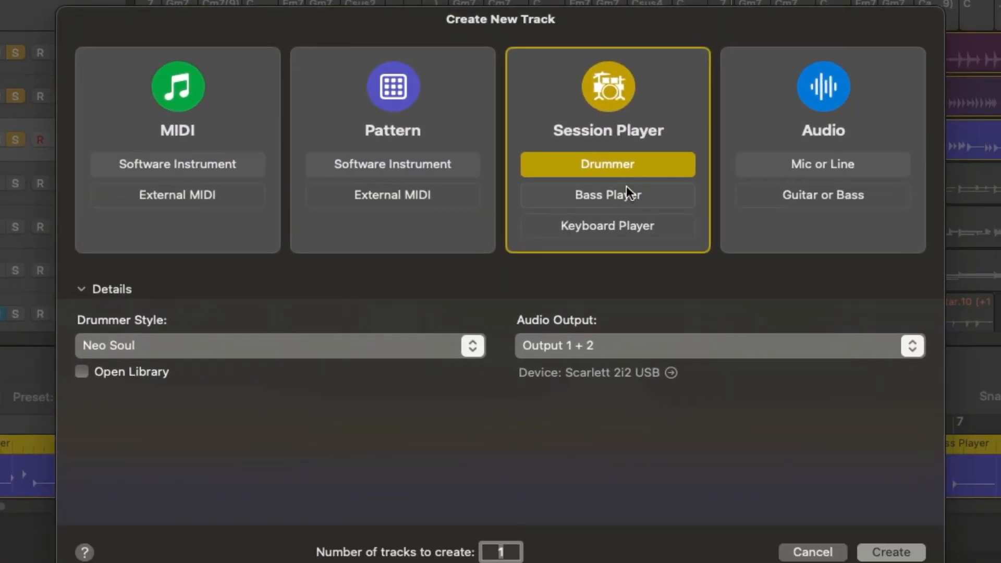
left_click(624, 188)
left_click(169, 344)
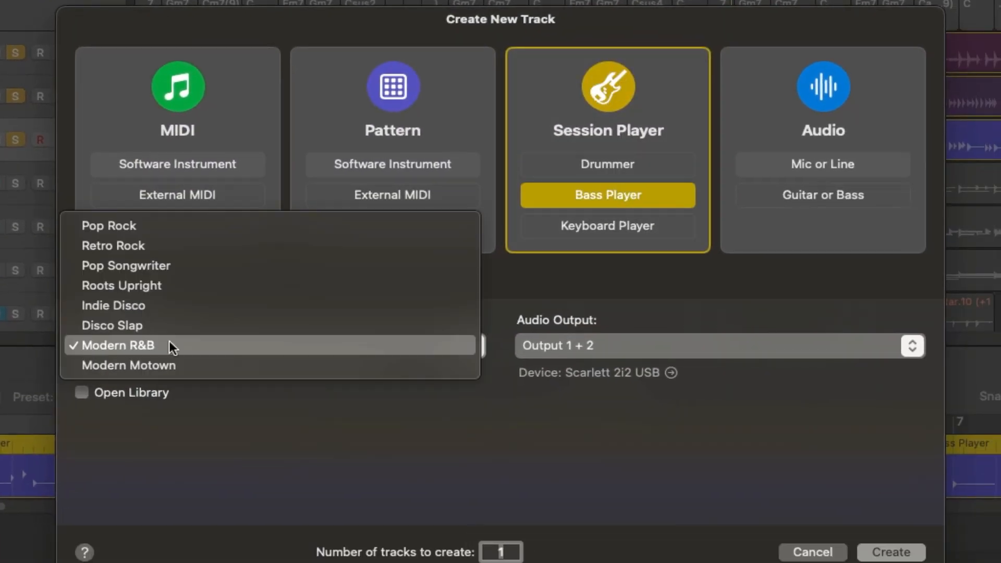
left_click(579, 455)
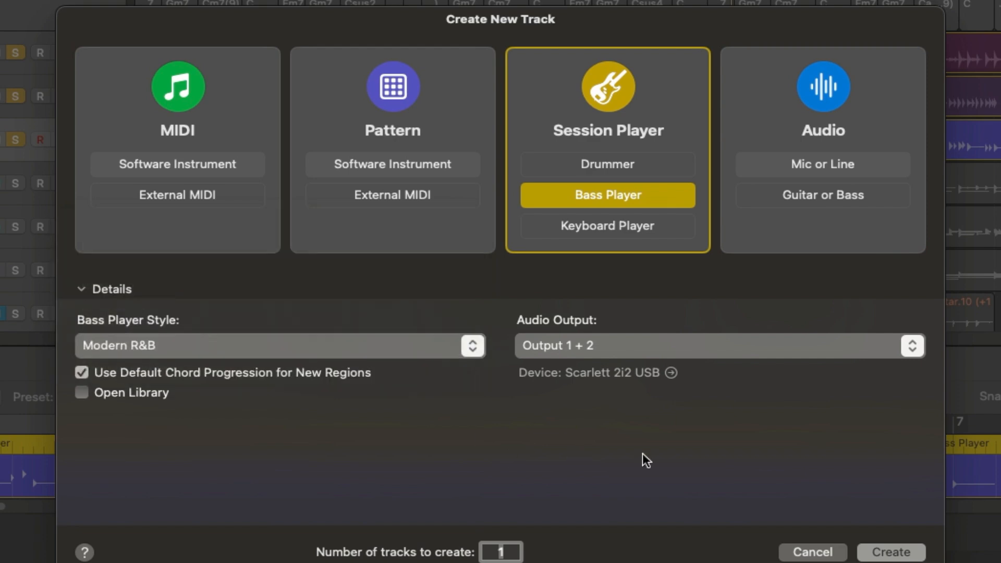
left_click(788, 526)
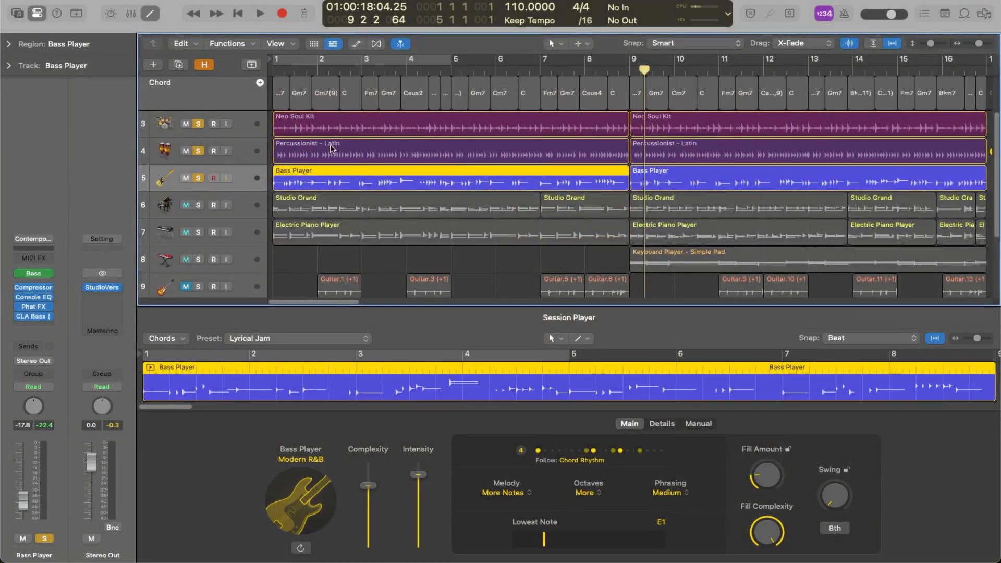
Step: Open Studio Bass on the Bass Player track and review its bass models and playing styles, keeping Session and Finger
left_click(36, 273)
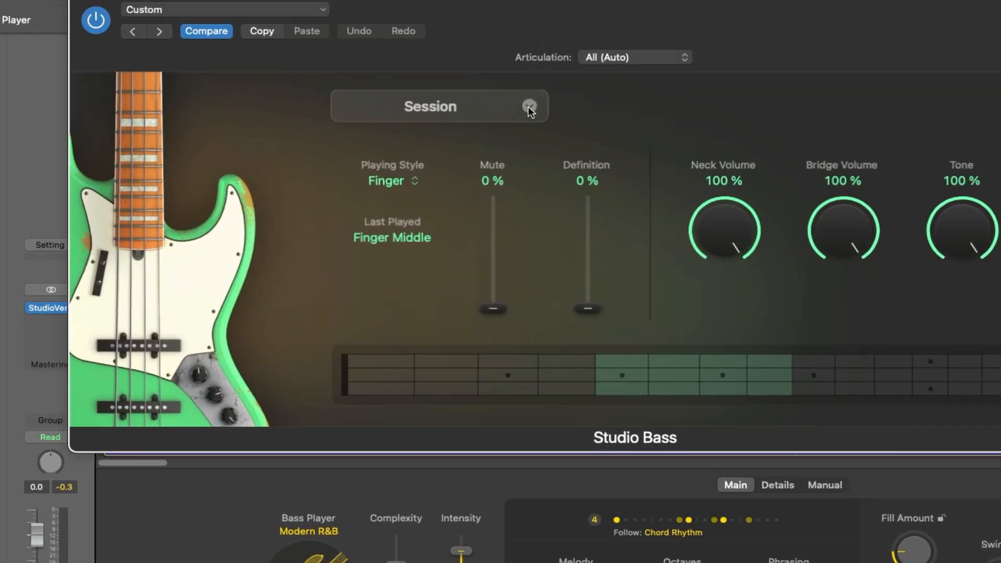
left_click(482, 220)
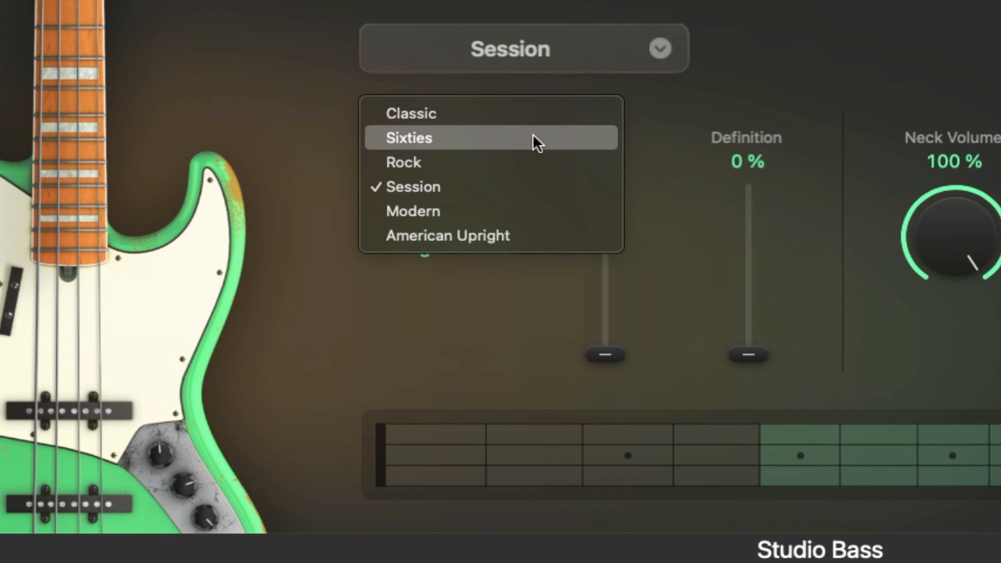
left_click(902, 73)
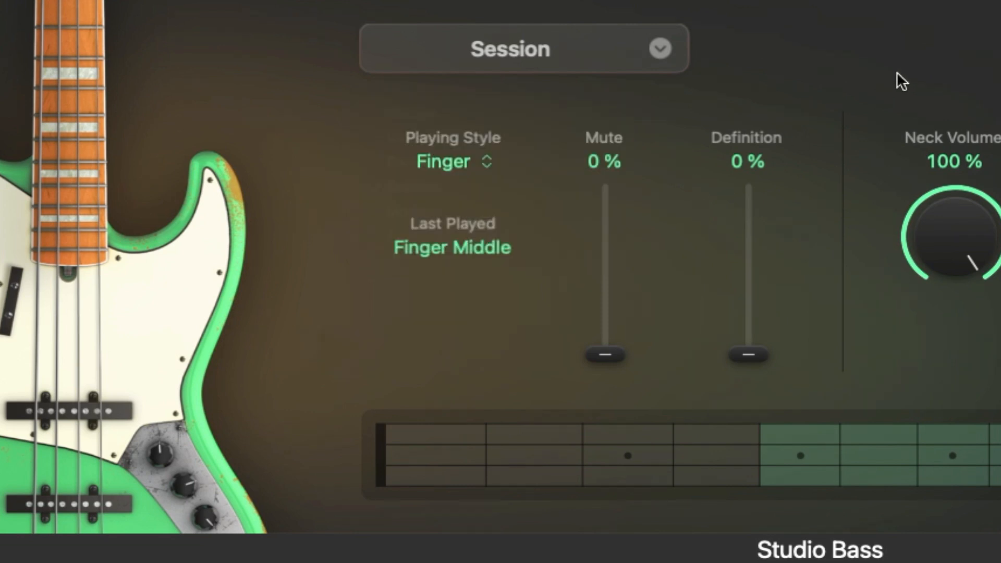
left_click(482, 161)
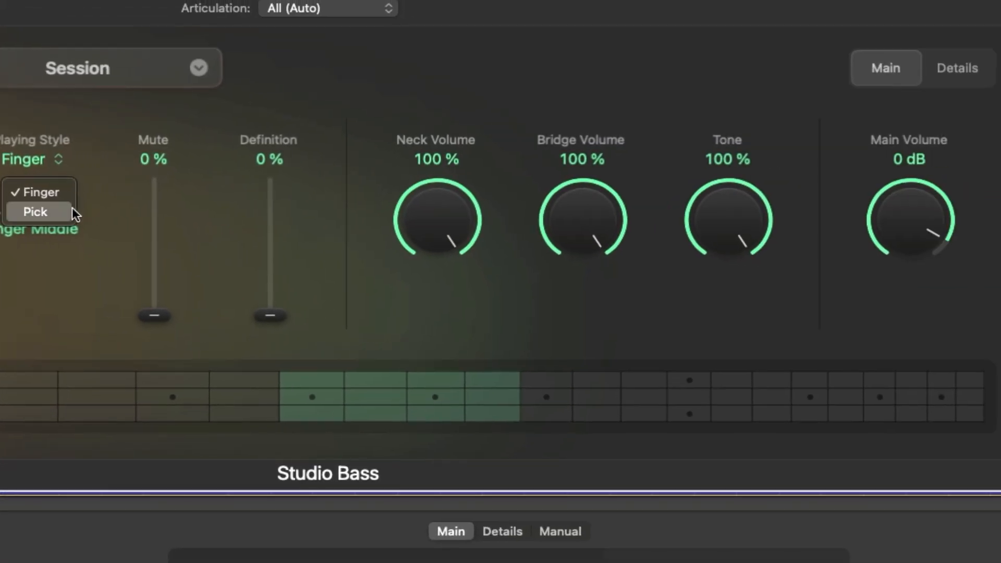
left_click(168, 209)
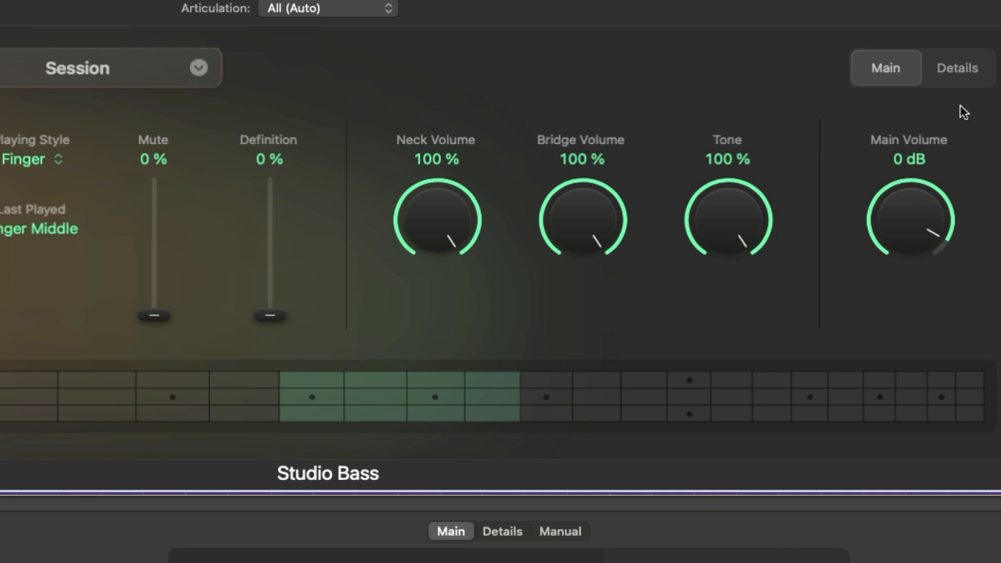
Step: Examine the Studio Bass detail settings, including the Voice Mode and Open Strings options, and the list of articulations
left_click(963, 70)
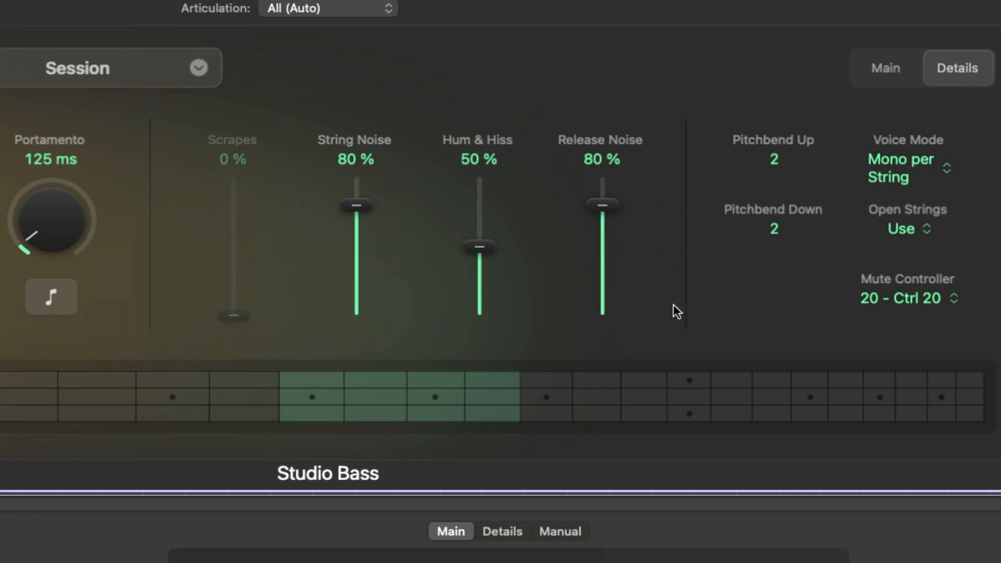
left_click(946, 168)
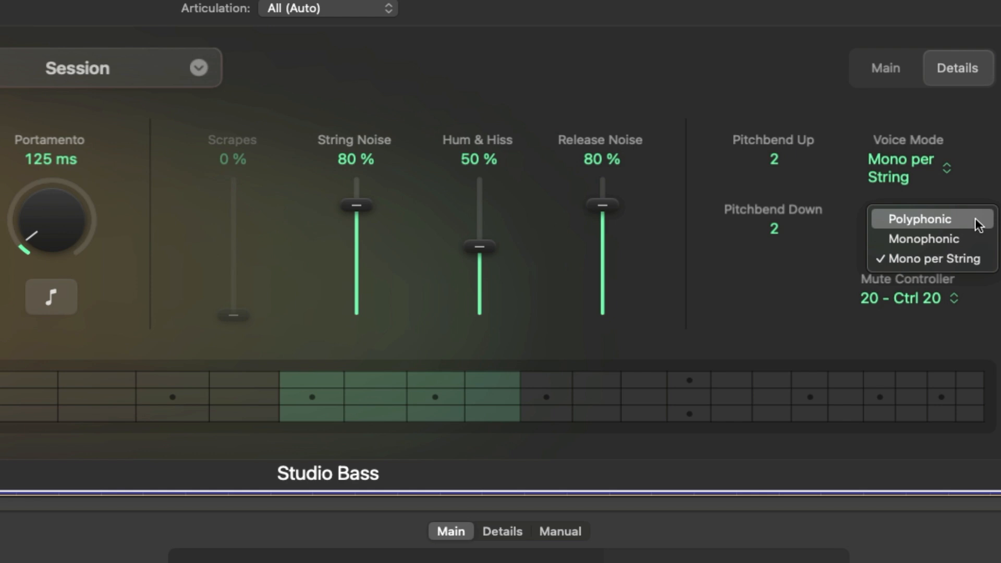
left_click(992, 154)
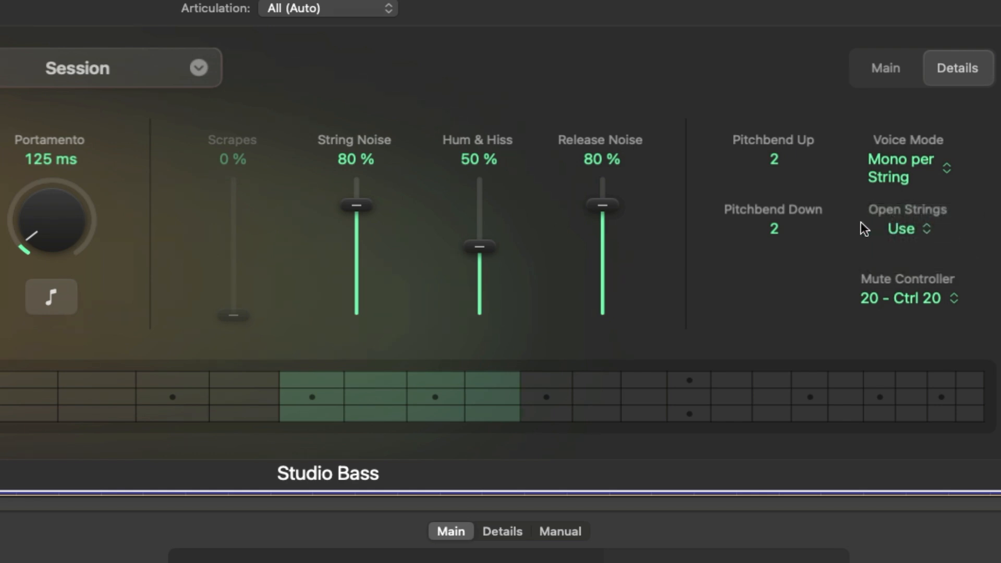
left_click(908, 231)
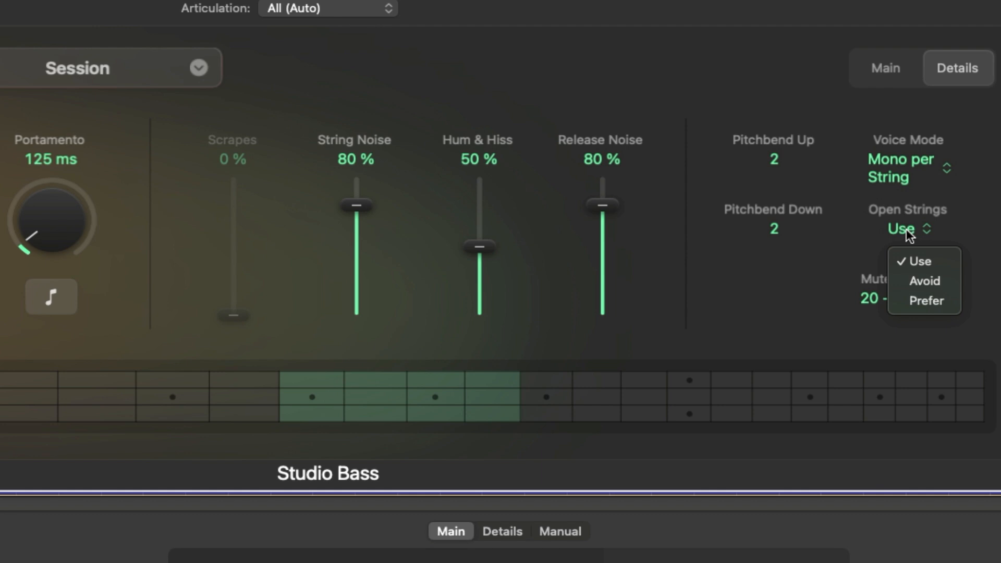
left_click(973, 234)
left_click(328, 8)
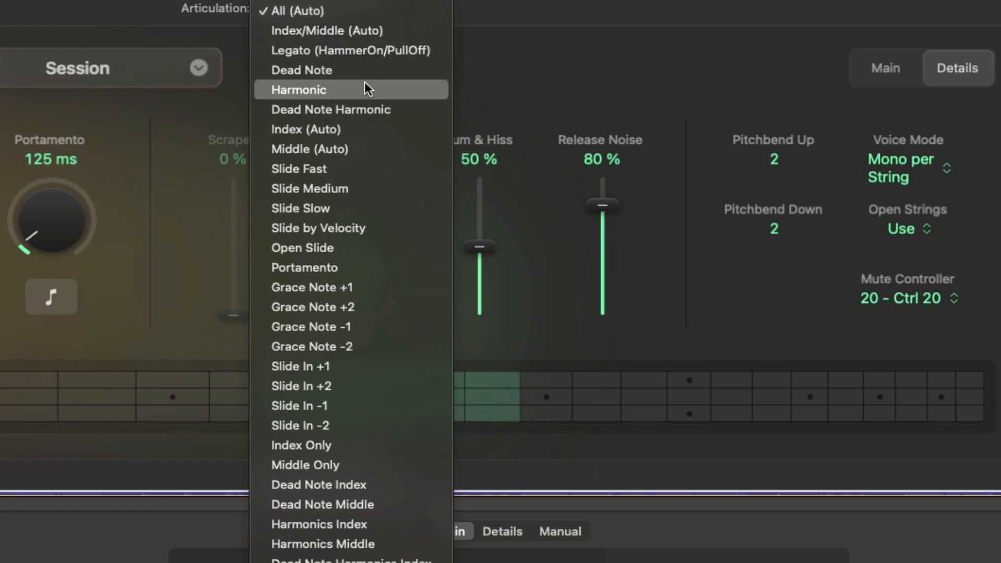
Step: Close the Studio Bass window and review the presets available for the Bass Player region, keeping Lyrical Jam
left_click(527, 62)
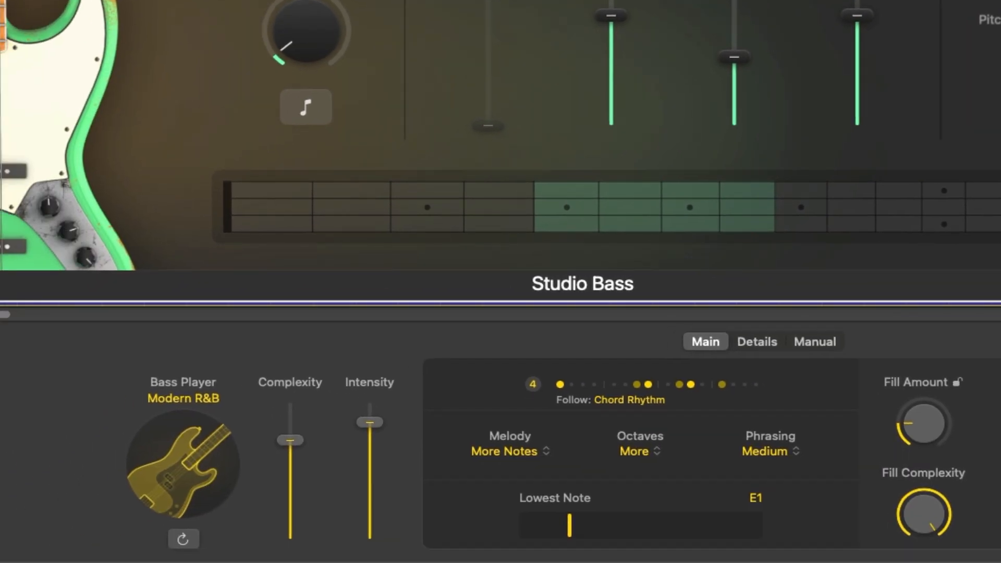
key("super+w")
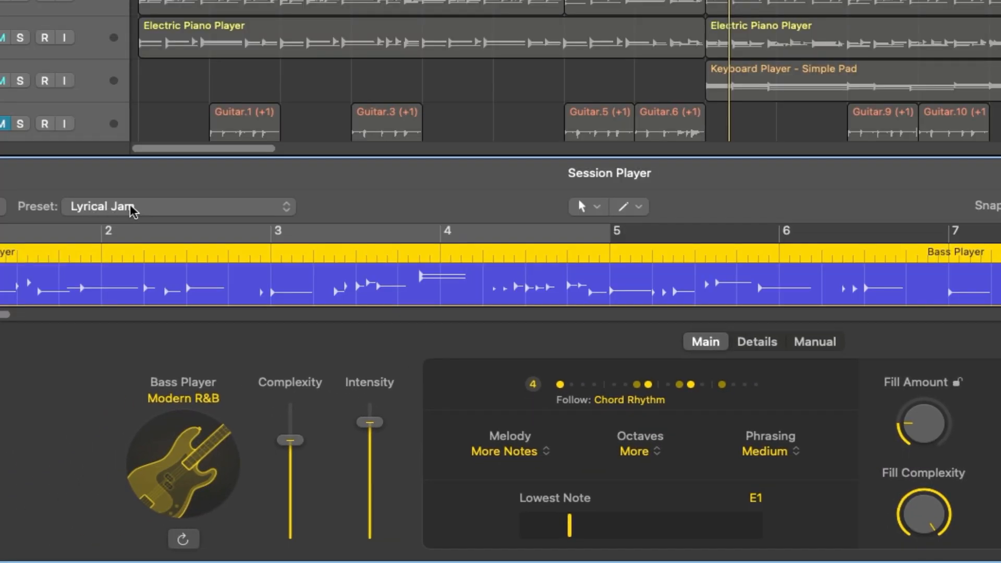
left_click(160, 210)
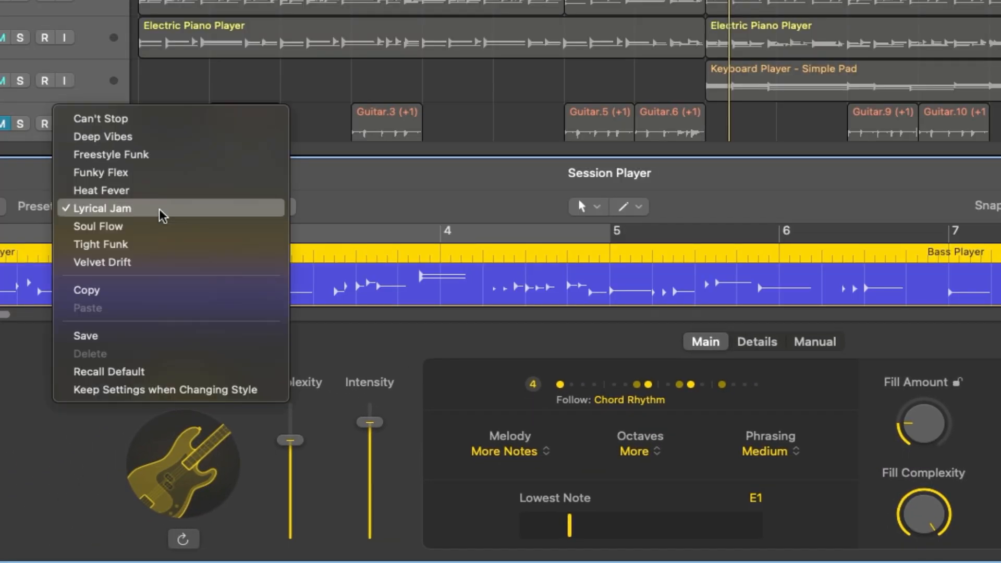
left_click(453, 186)
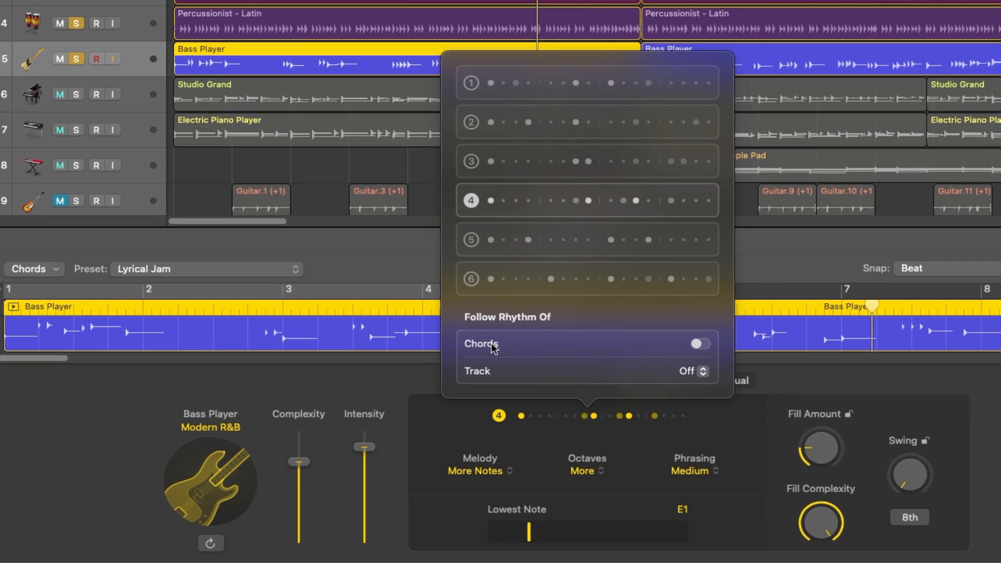
Step: Make the first Bass Player region follow the chord rhythm and check which tracks it can follow
left_click(703, 345)
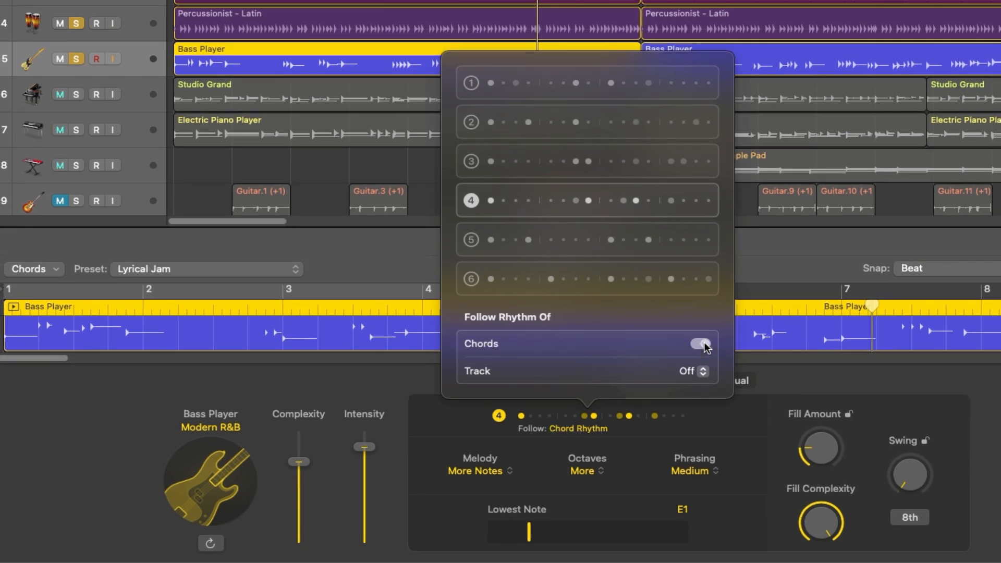
left_click(693, 371)
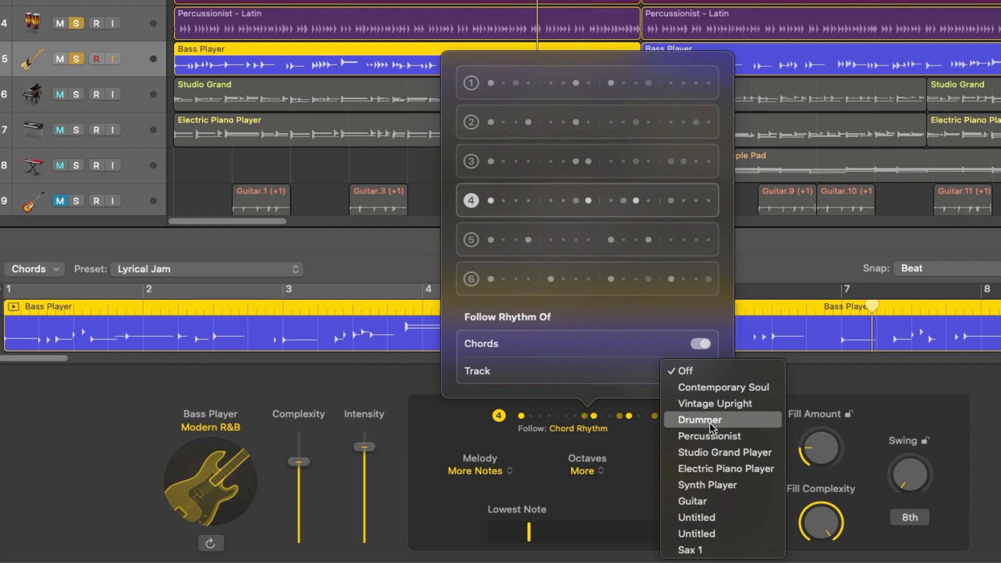
left_click(524, 369)
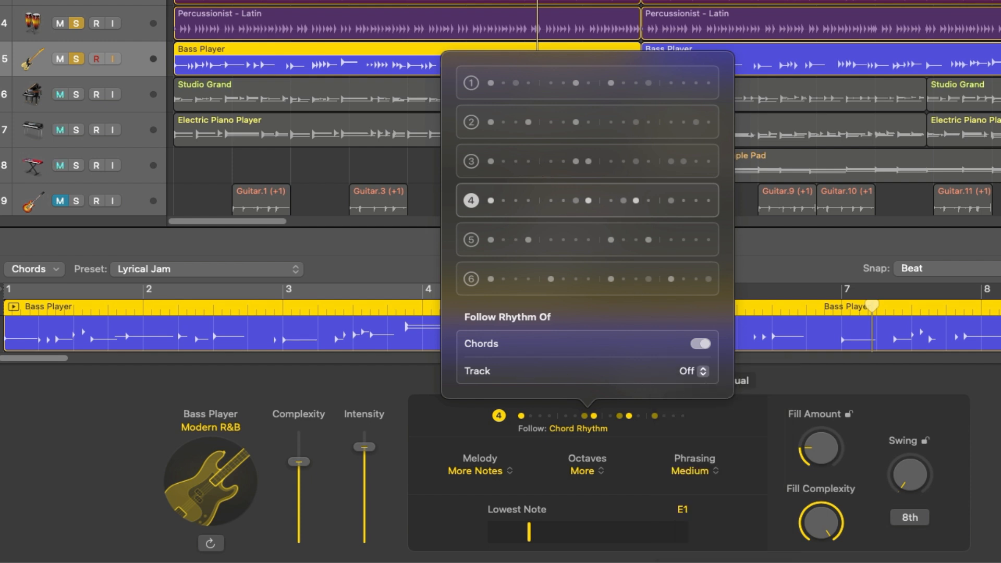
left_click(373, 265)
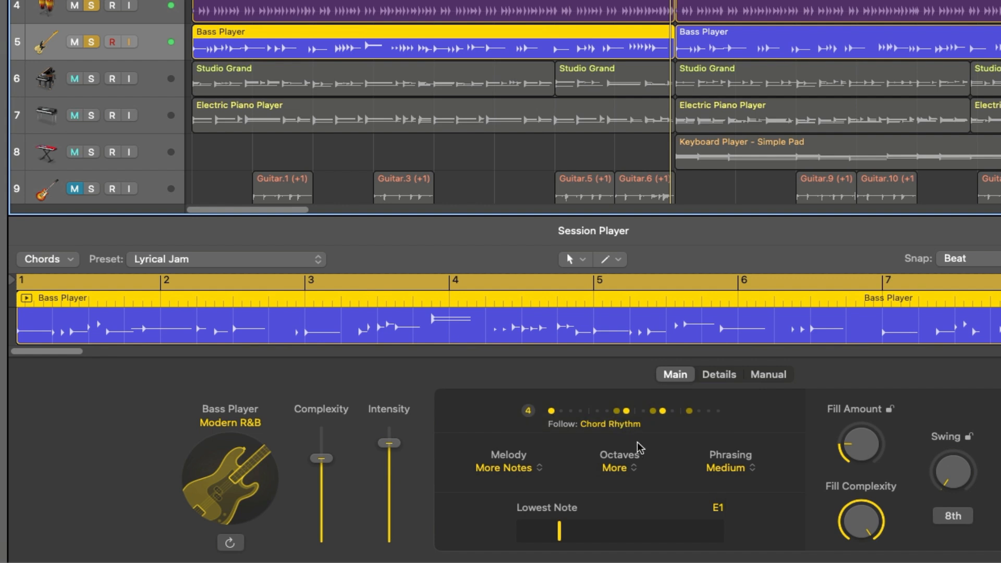
Step: Set the first Bass Player region to also follow the rhythm of the Drummer track
left_click(631, 422)
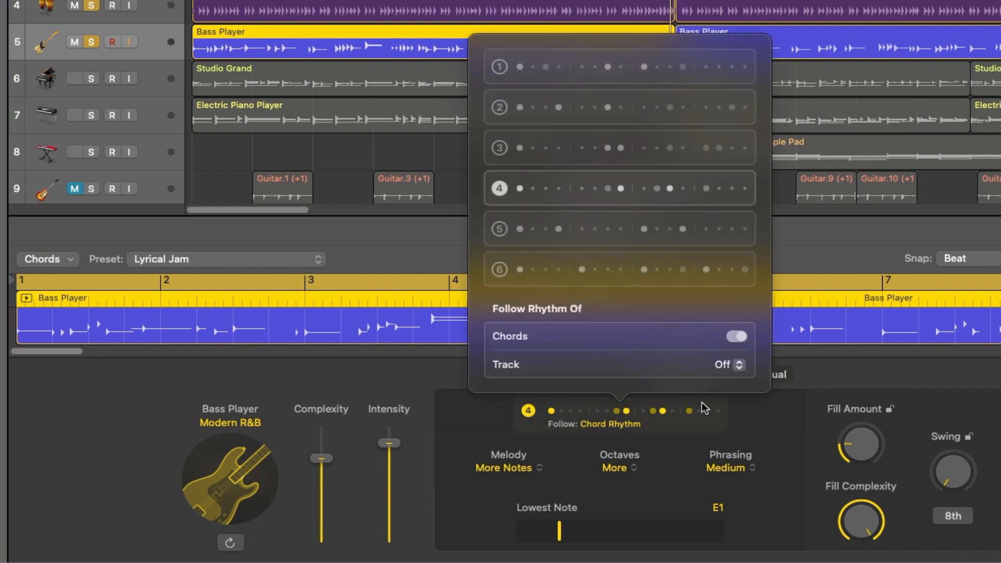
left_click(724, 365)
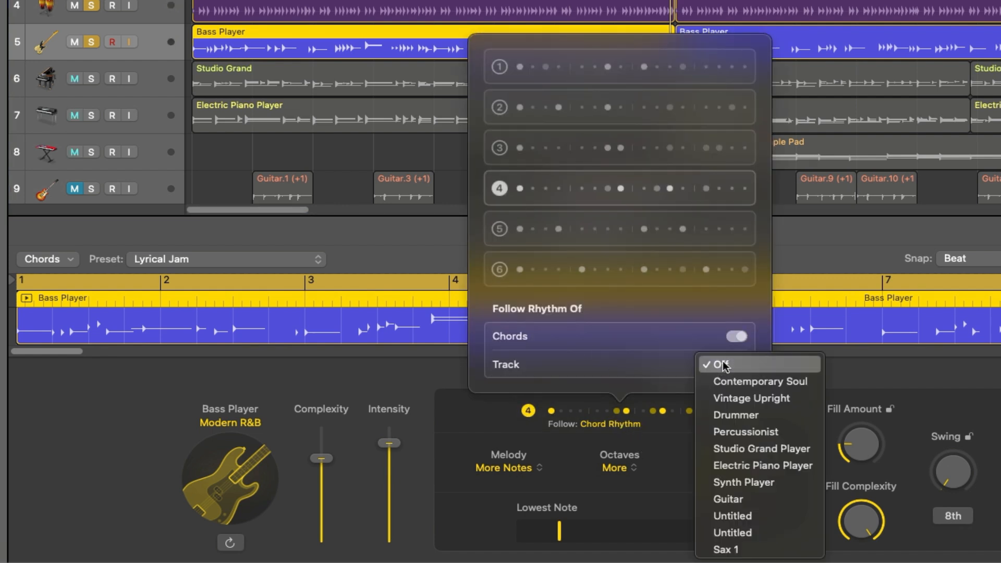
left_click(751, 415)
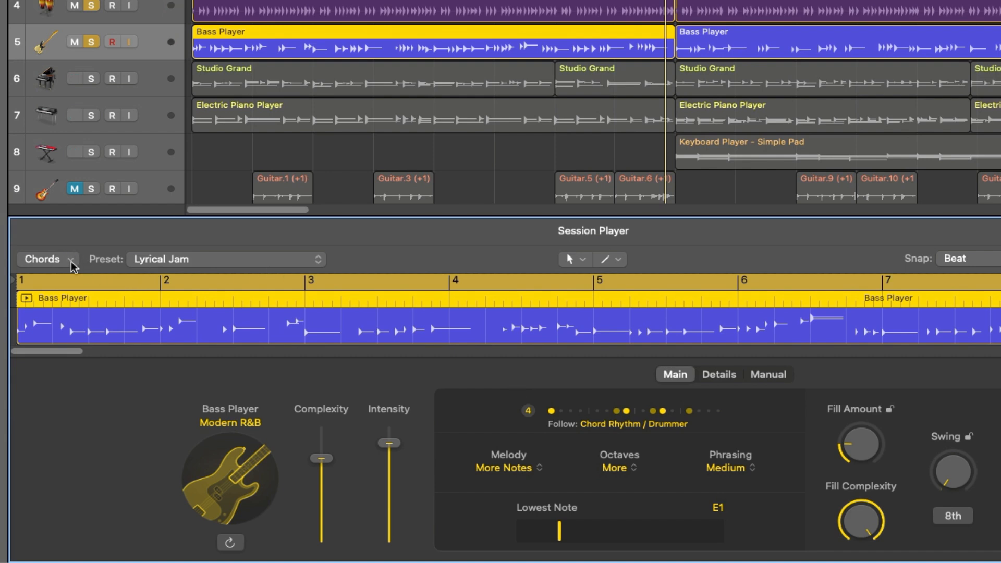
left_click(74, 260)
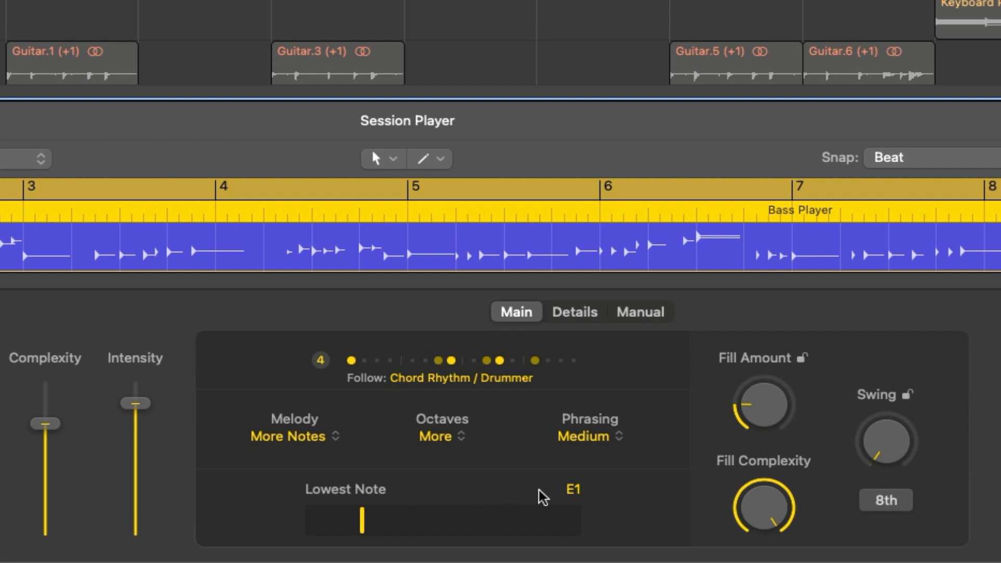
Step: Try B0 as the Bass Player's lowest note, and return it to E1
left_click(580, 498)
left_click_drag(362, 521, 310, 527)
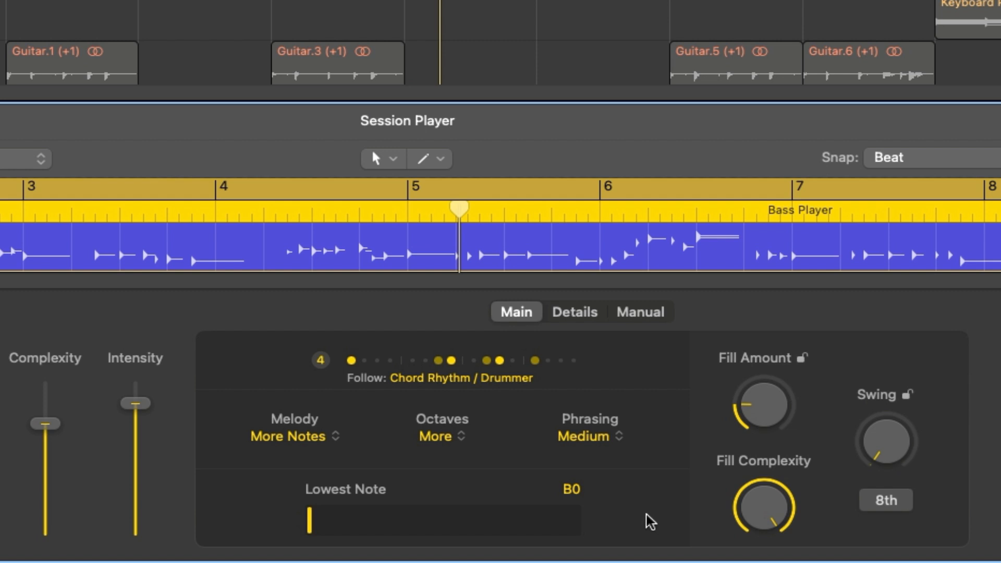
left_click_drag(308, 534, 362, 529)
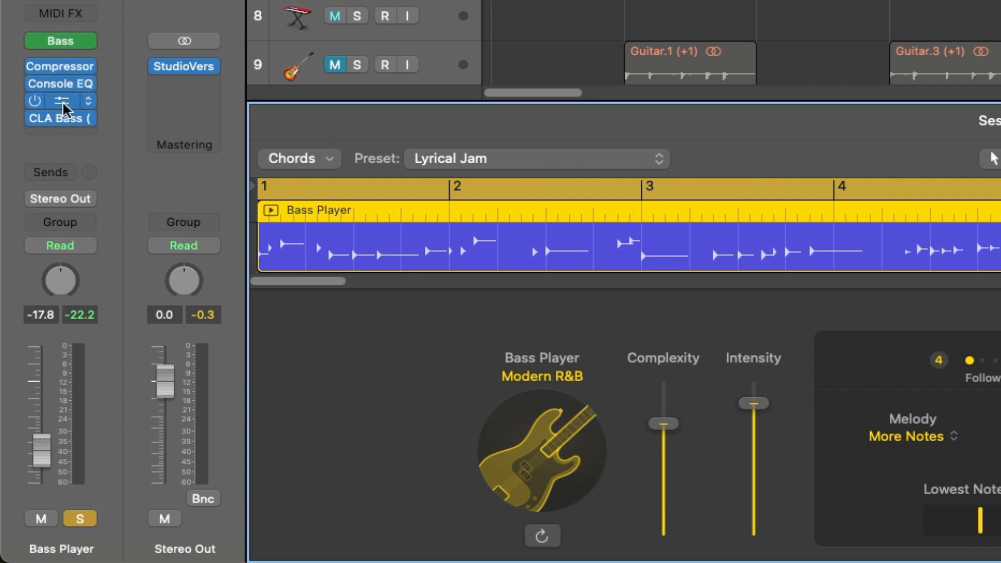
Step: View the CLA Bass plug-in on the bass track, and set Double Stops to 0 in the Bass Player's detail settings
left_click(62, 119)
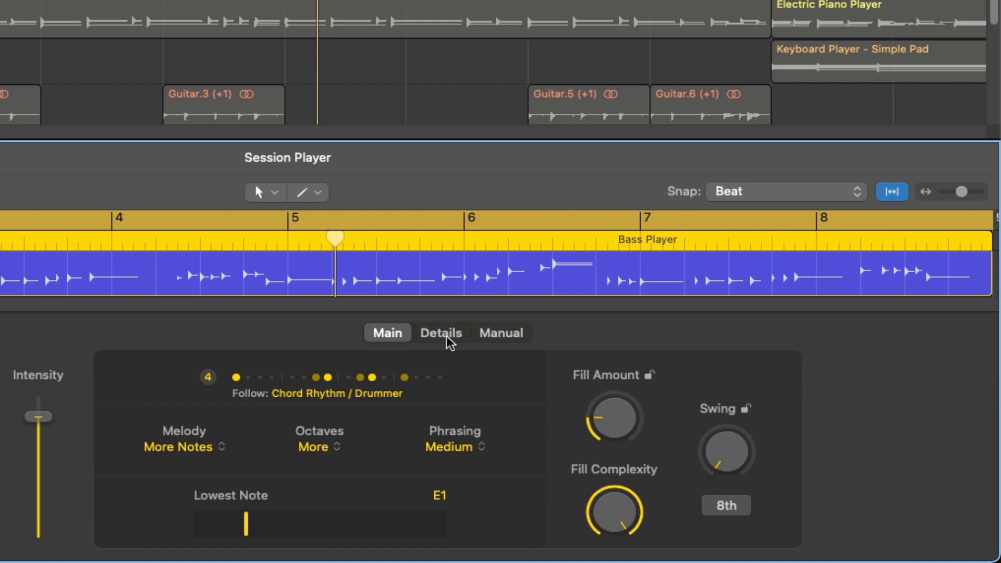
left_click(442, 333)
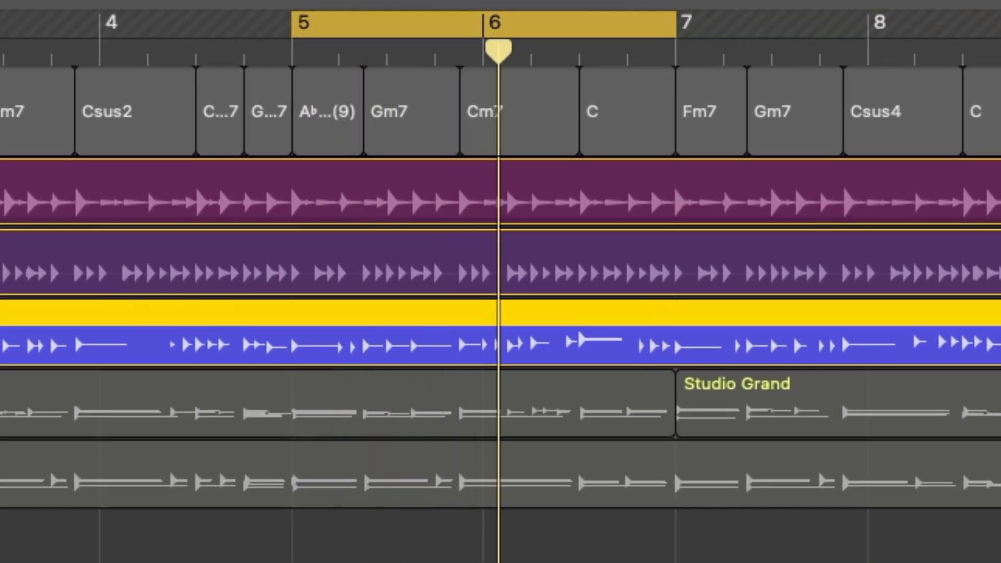
key("space")
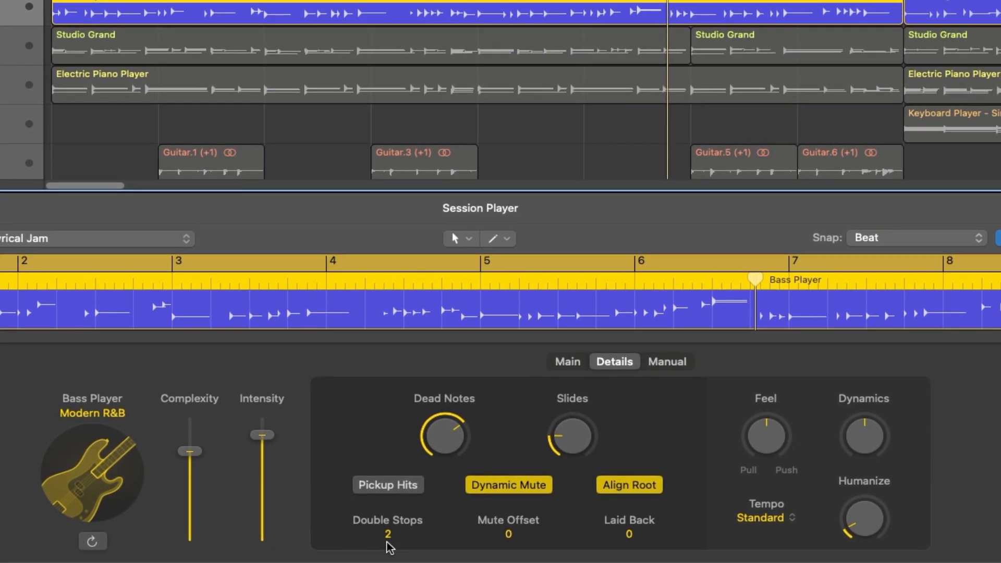
left_click_drag(390, 537, 391, 555)
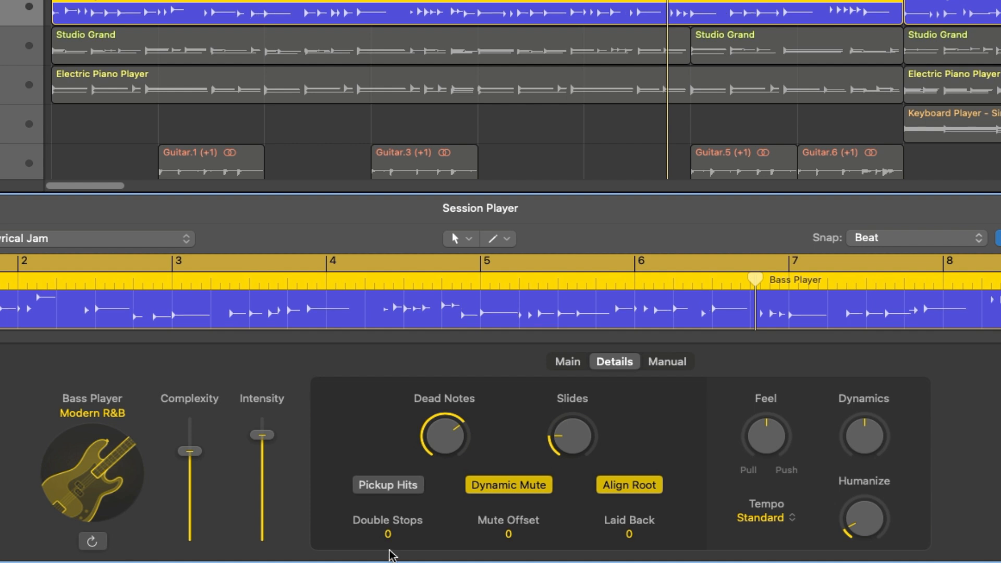
left_click(987, 20)
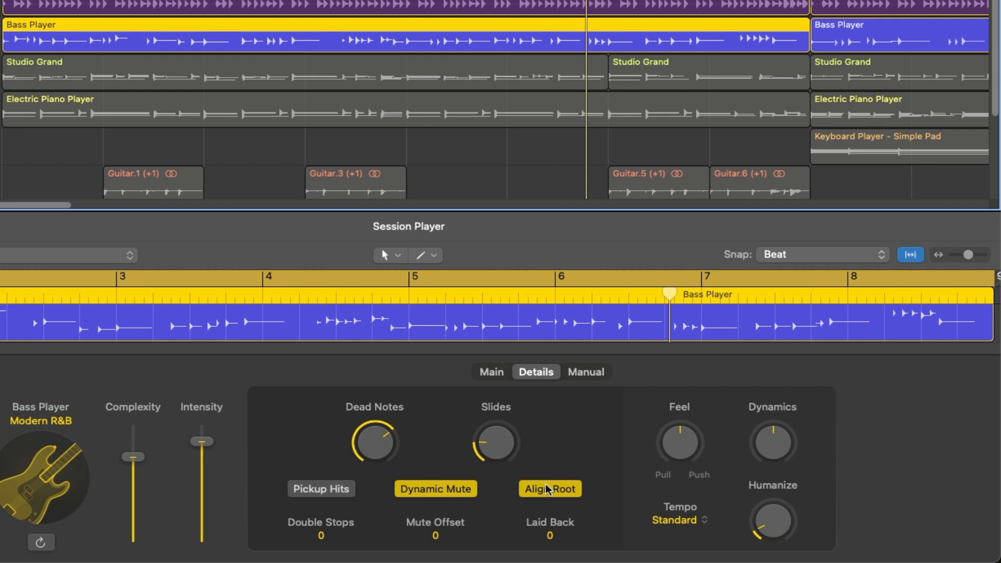
Step: Audition the Bass Player with its tempo at Half Time, and return the tempo to Standard
left_click(686, 520)
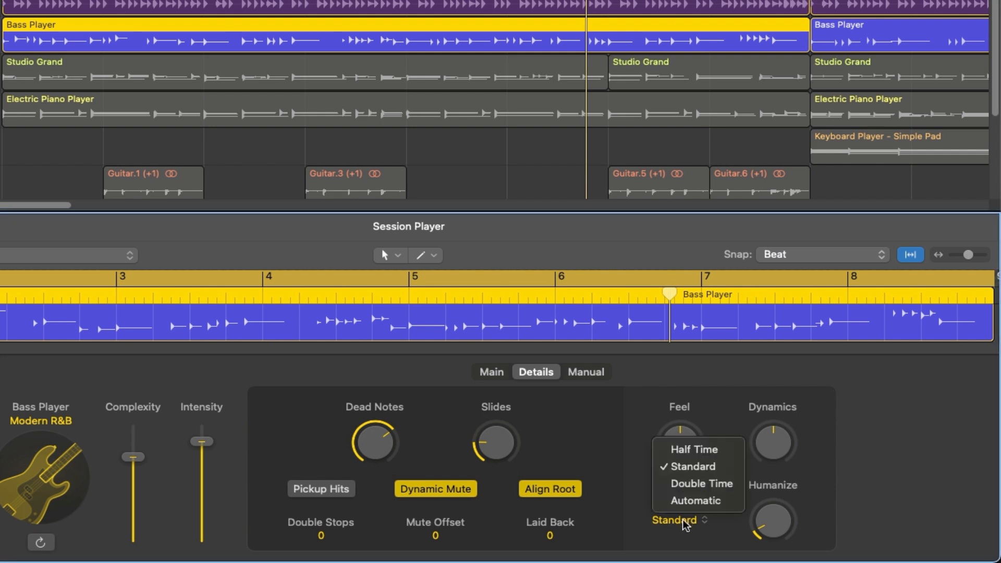
left_click(689, 449)
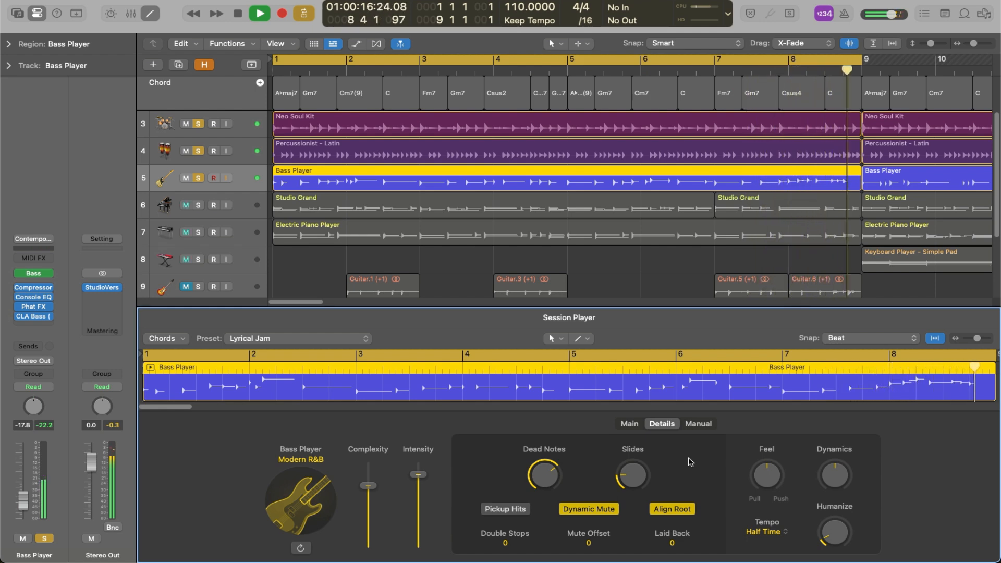
key("space")
left_click(767, 531)
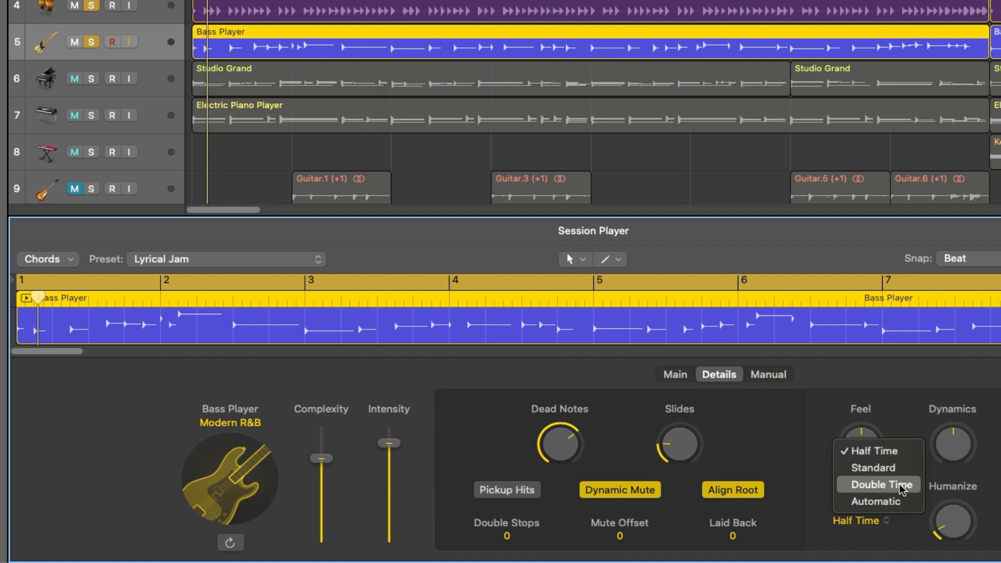
left_click(900, 472)
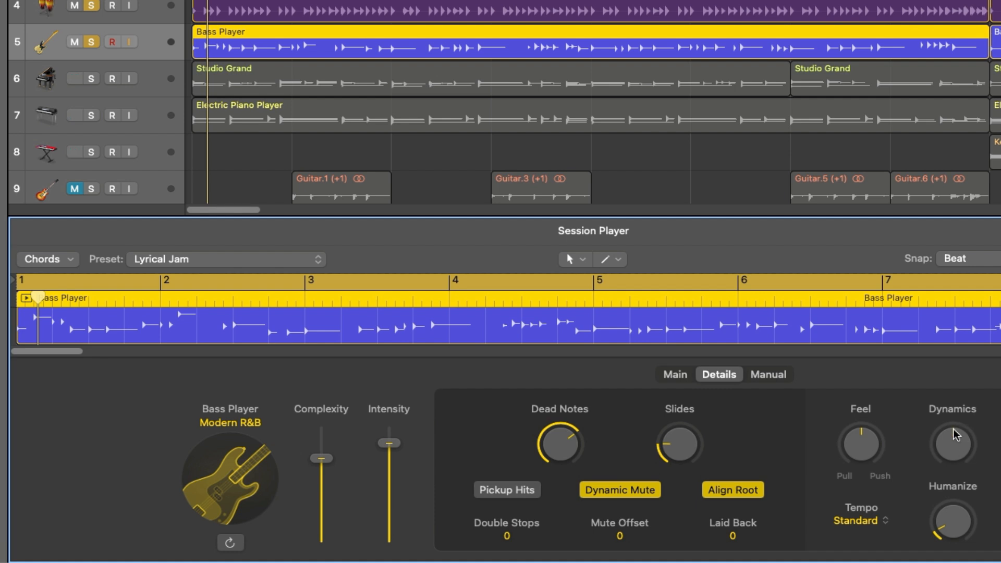
Step: View the Bass Player's manual pattern grid and return to the main settings
left_click(764, 374)
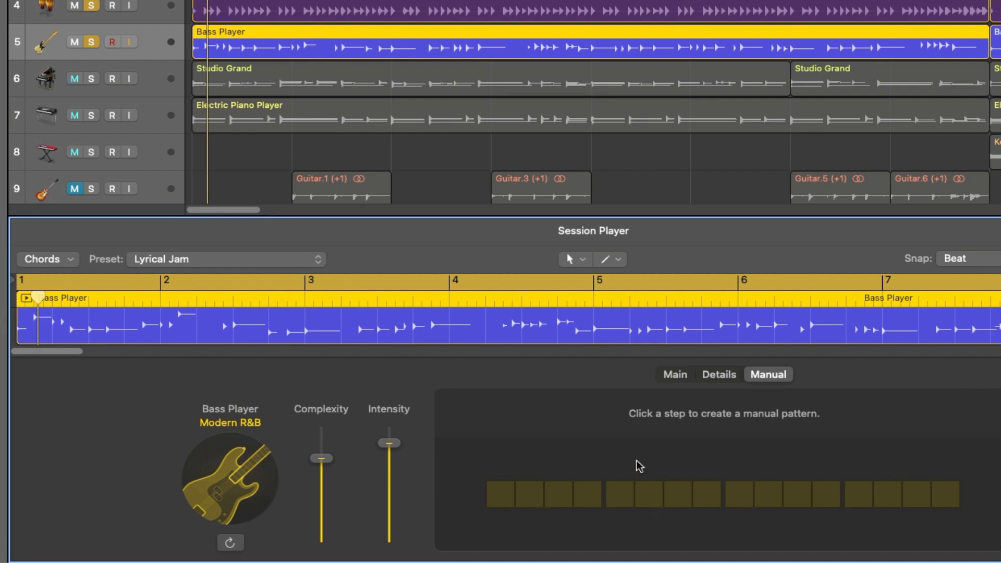
left_click(673, 372)
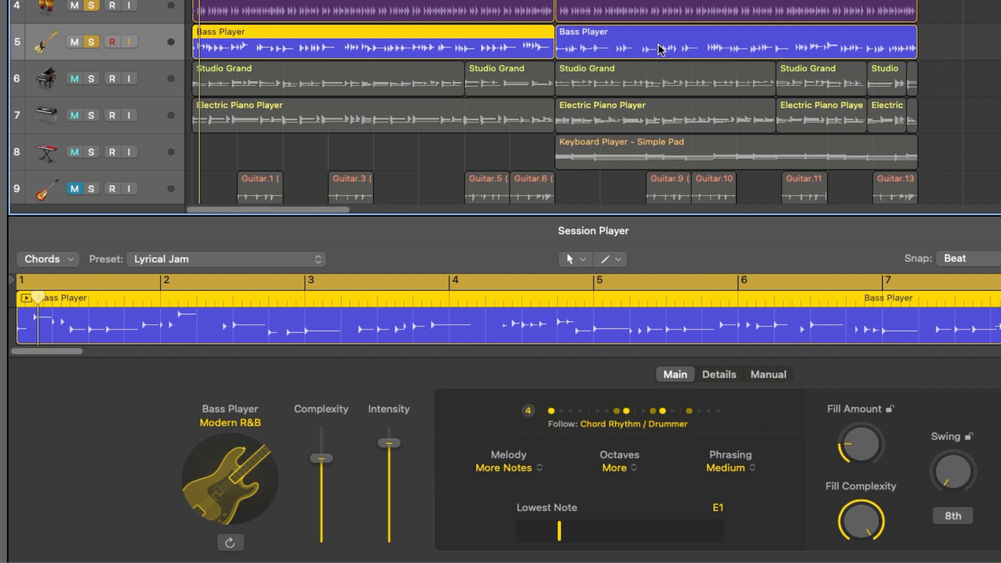
Step: Select the second Bass Player region and make it follow the Drummer track's rhythm like the first region
left_click(644, 42)
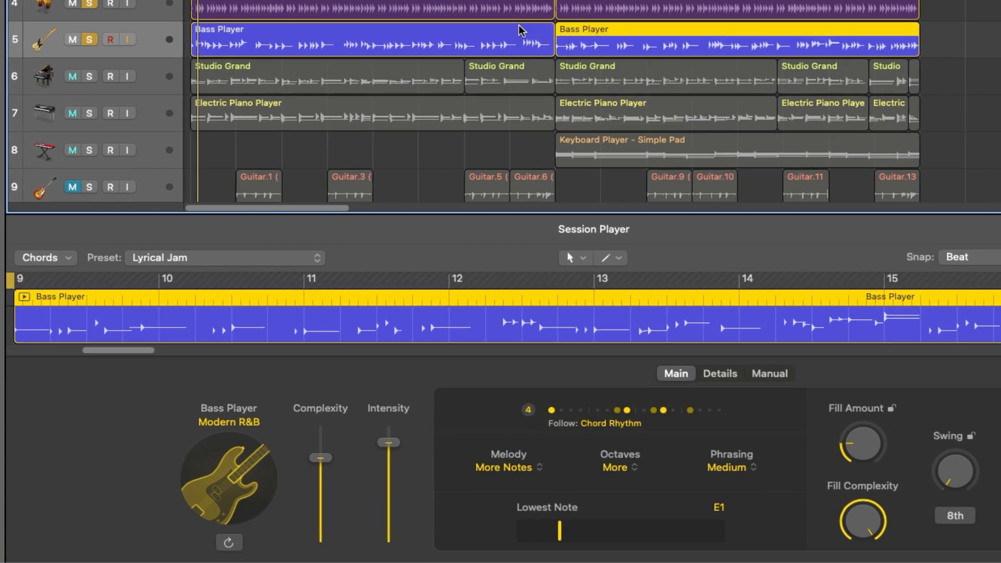
left_click(483, 32)
left_click(656, 45)
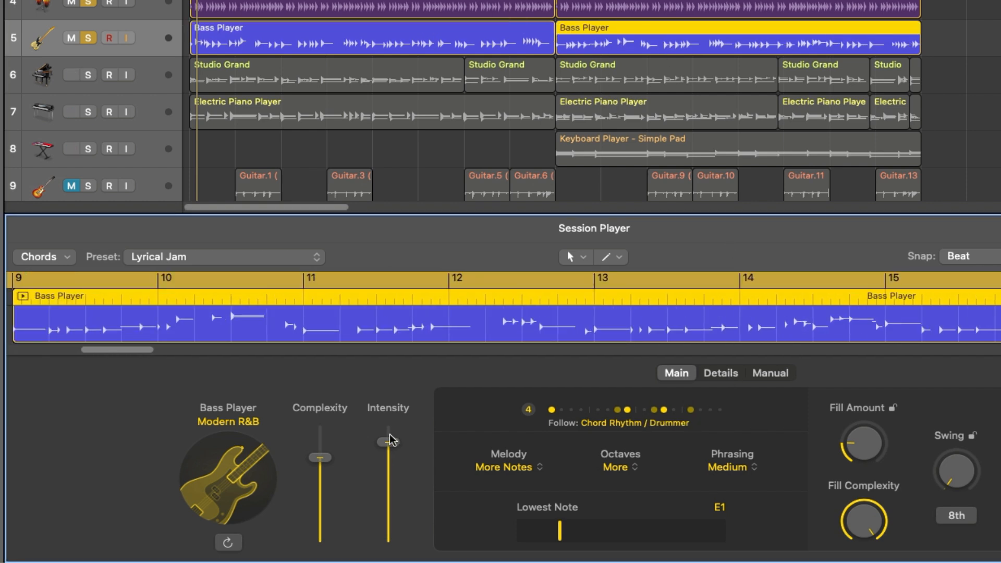
Step: Slightly raise the second Bass Player region's Complexity and Fill Amount, and check its Follow Rhythm settings
left_click_drag(320, 458, 320, 455)
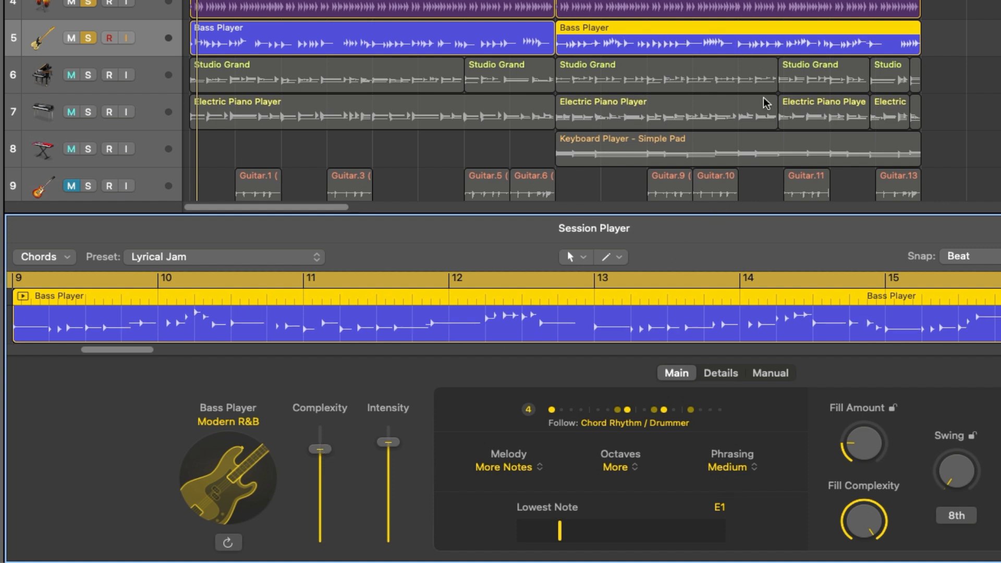
left_click_drag(876, 454, 851, 416)
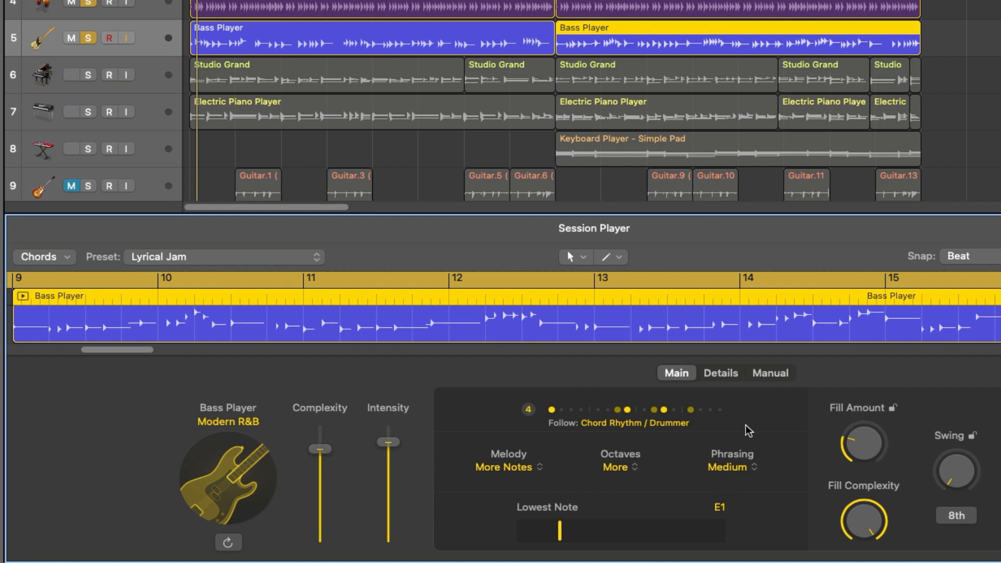
left_click(626, 411)
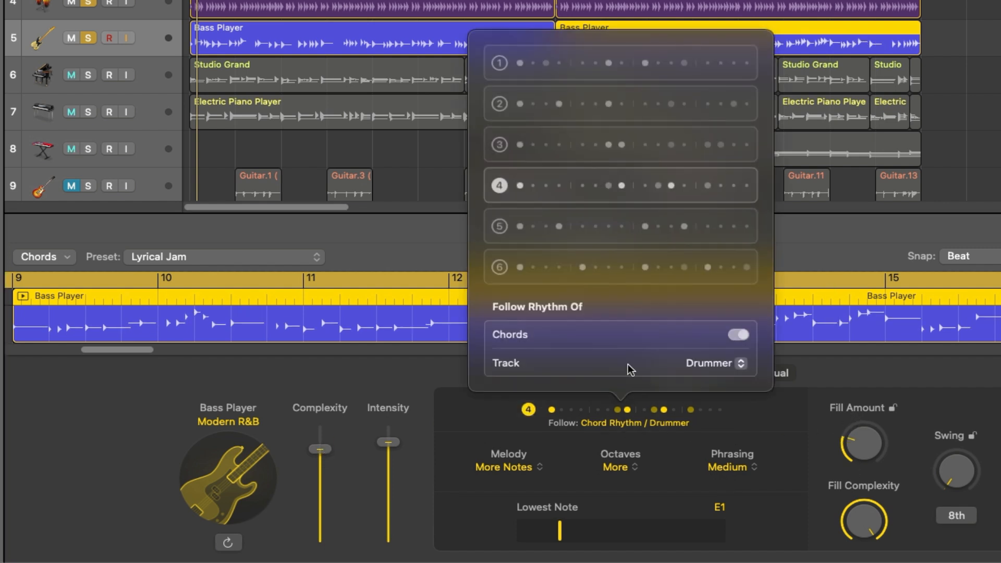
left_click(999, 389)
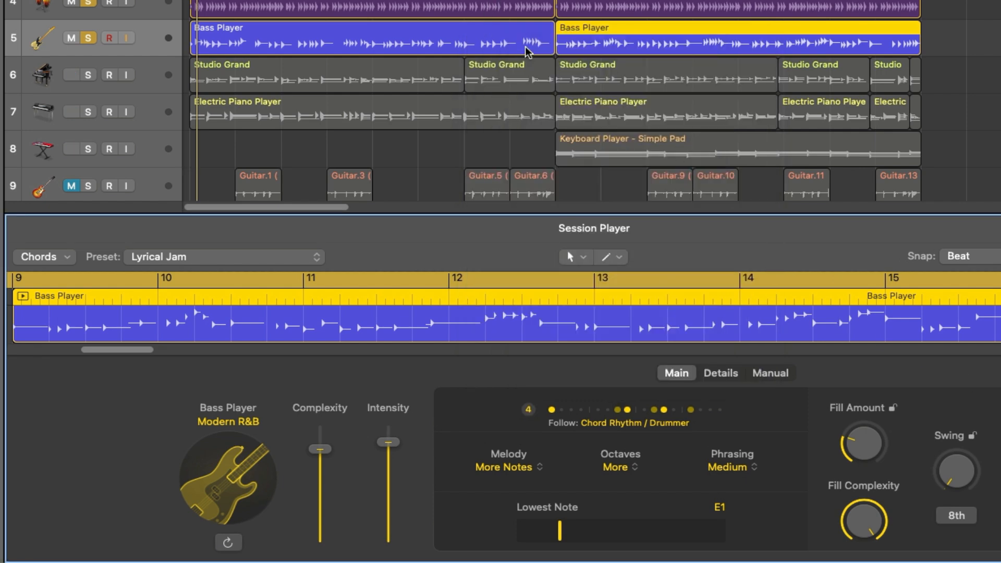